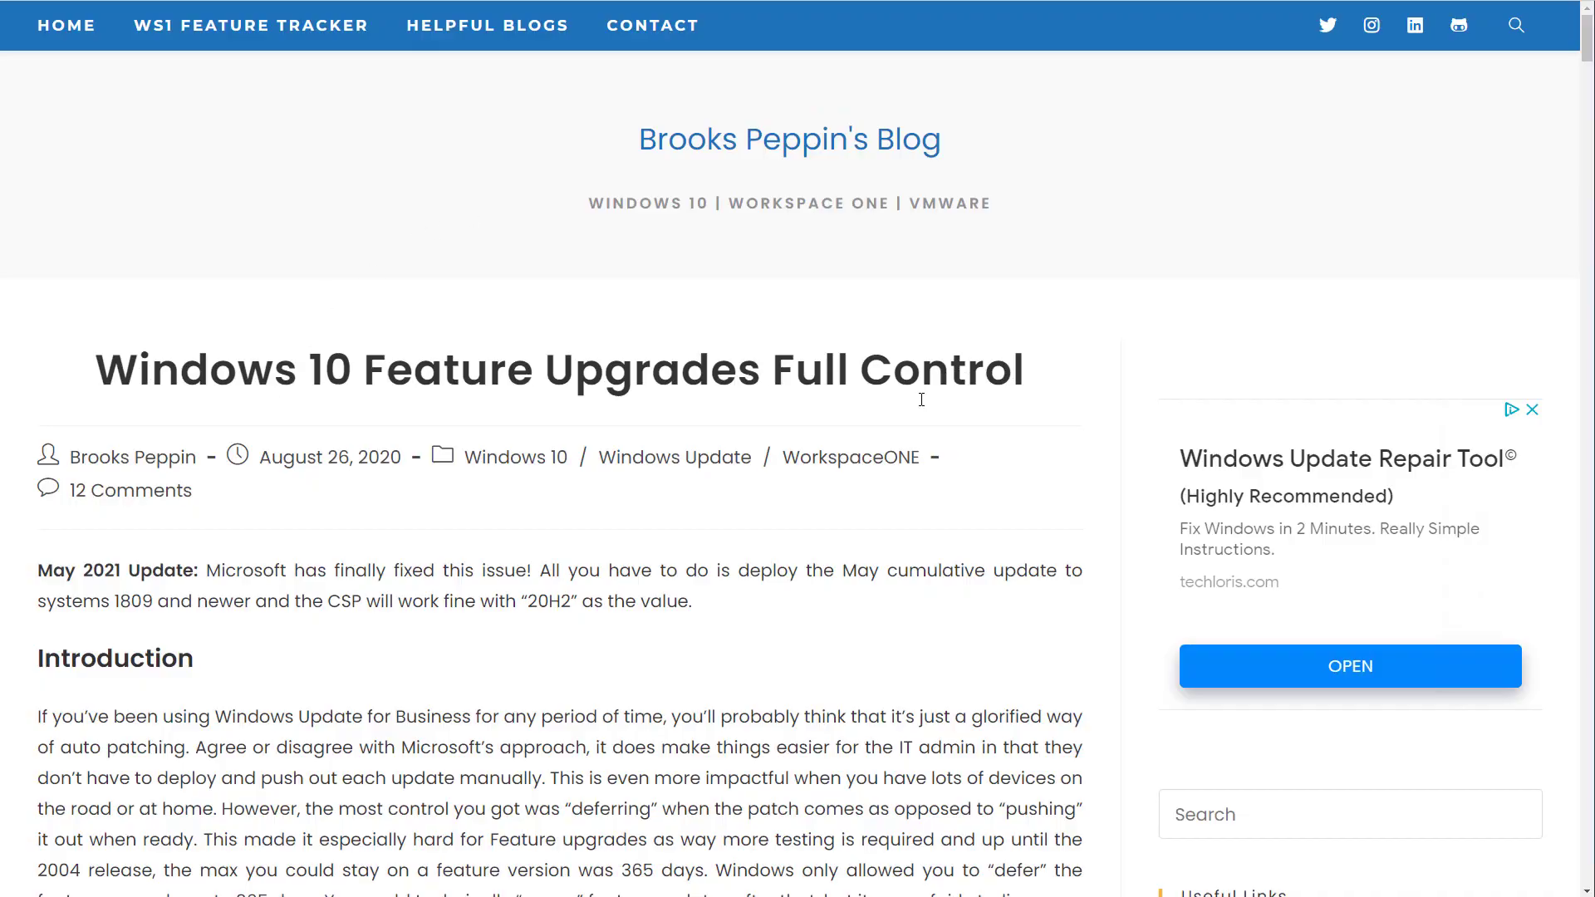
# - Read through the blog post's 2004 launch and 20H2 deployment sections
pyautogui.scroll(-7, 529, 179)
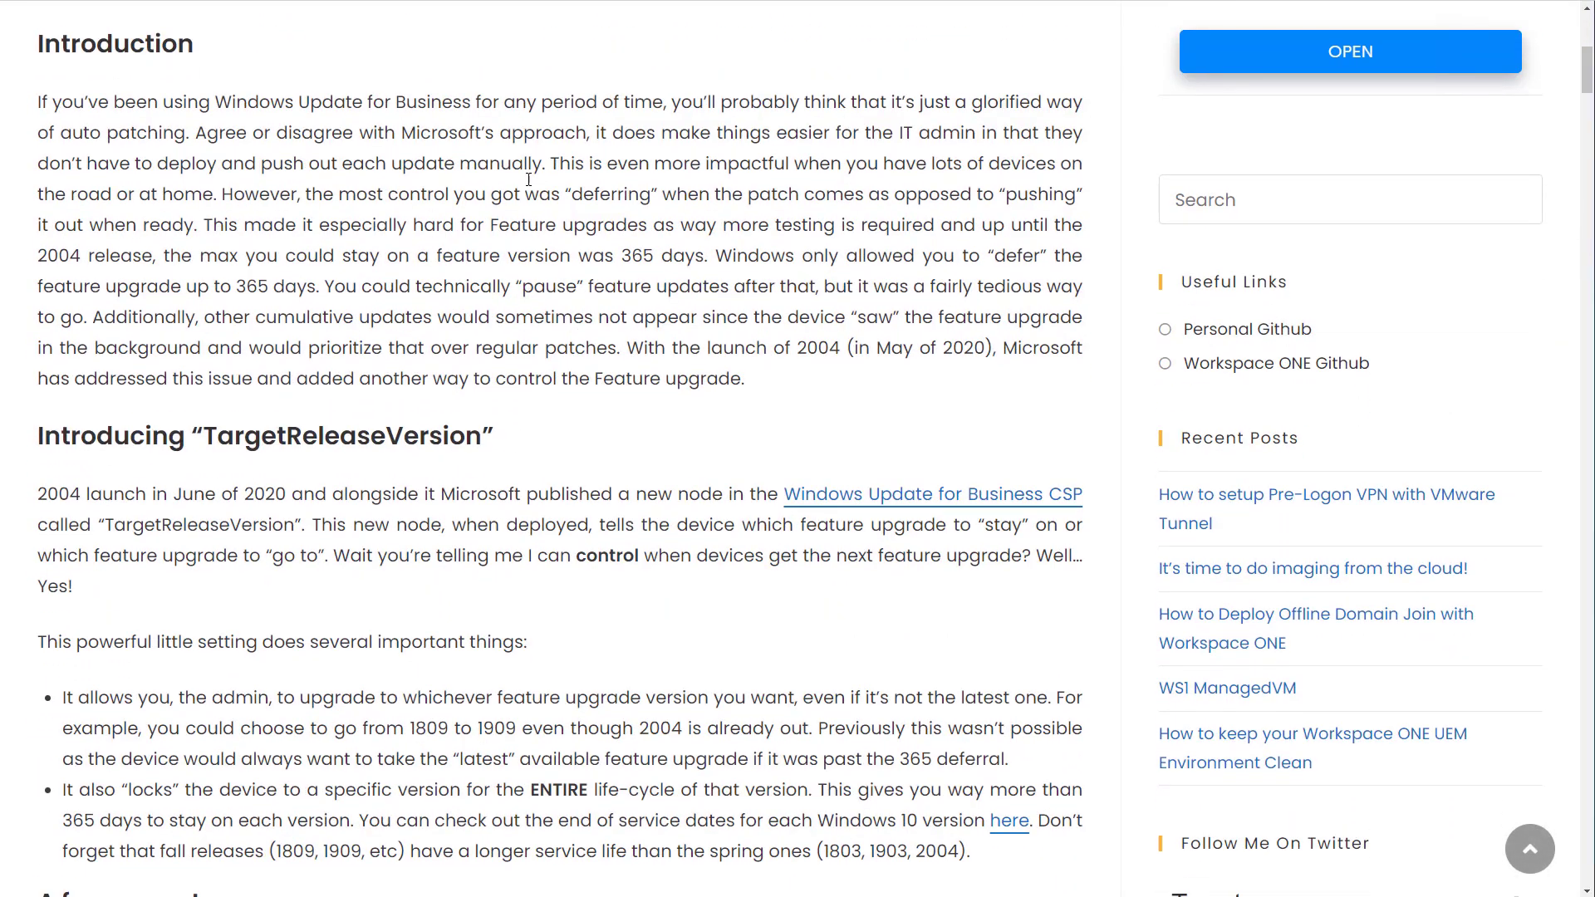
pyautogui.scroll(-3, 529, 178)
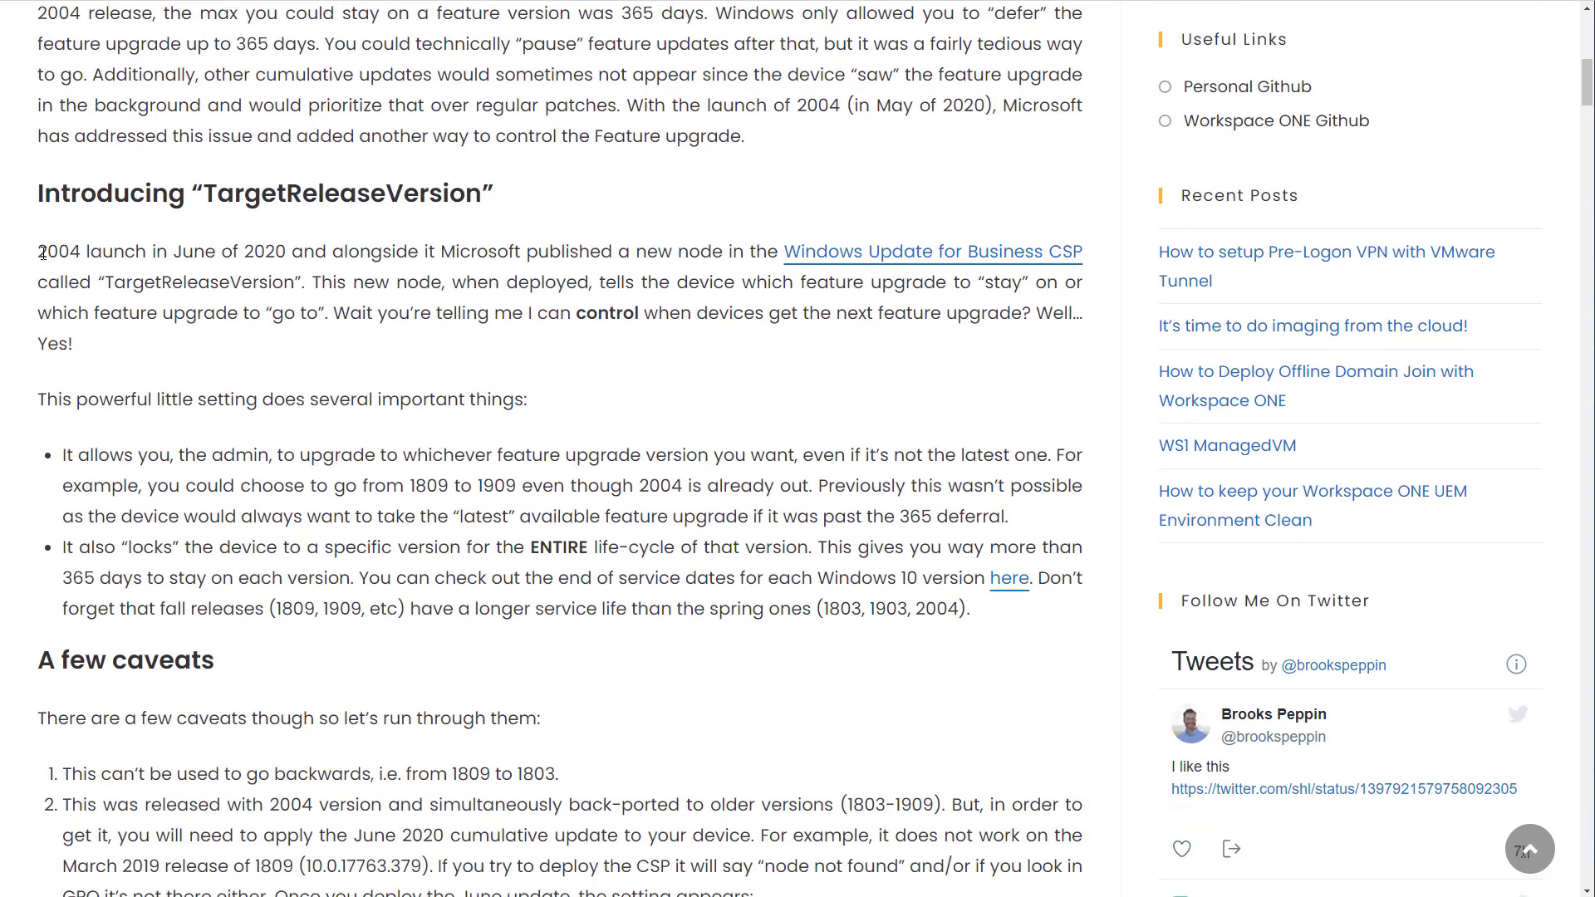
pyautogui.moveTo(42, 253); pyautogui.dragTo(147, 251)
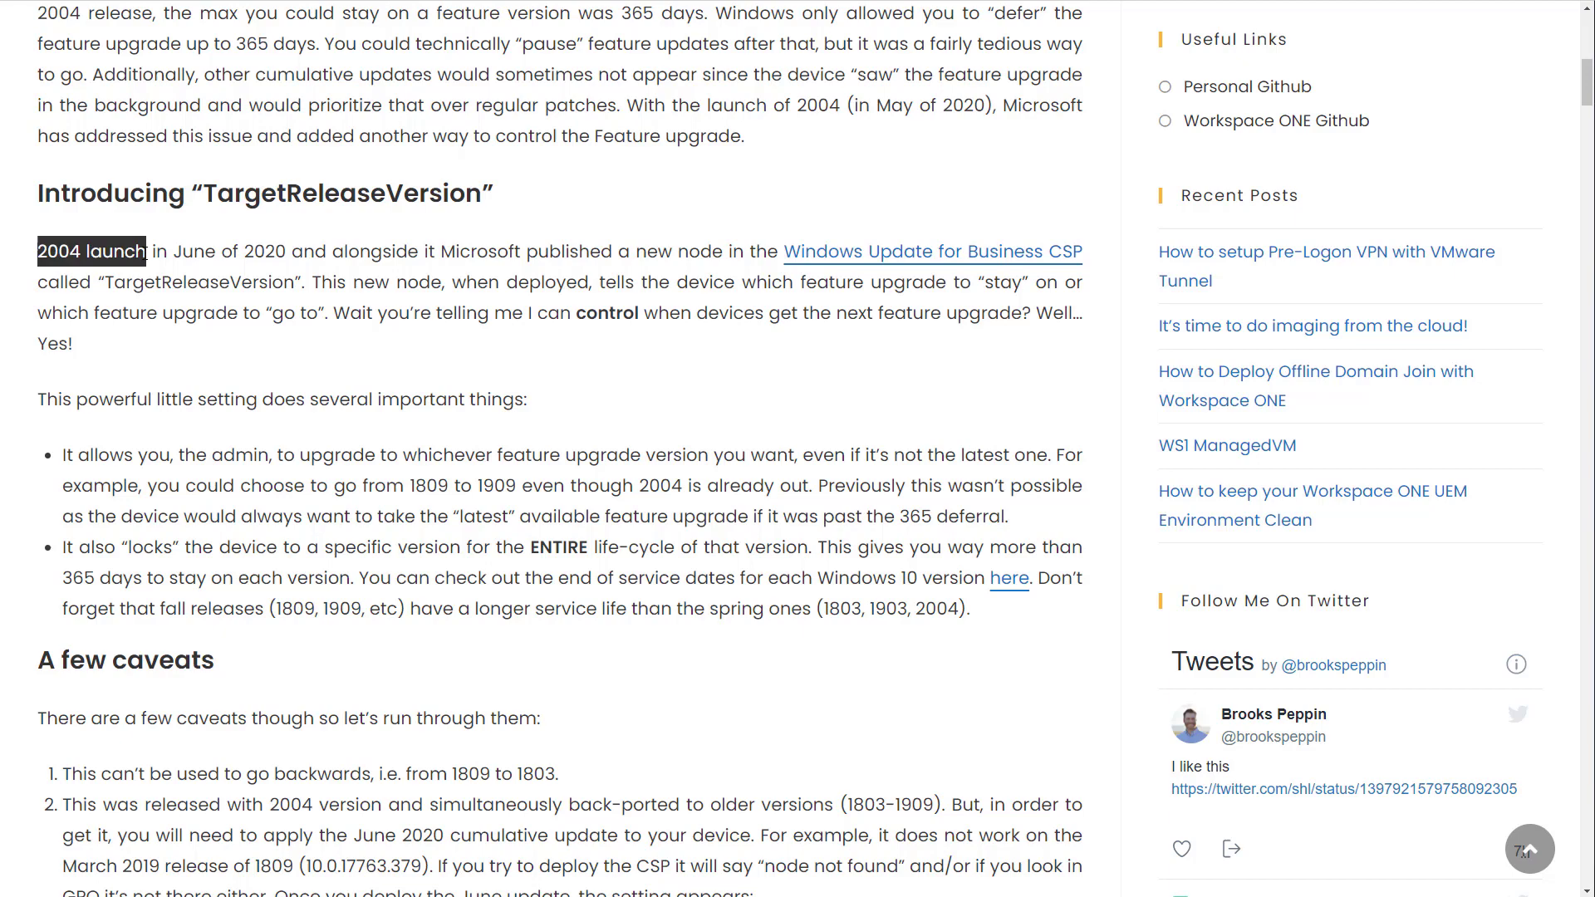
pyautogui.click(185, 253)
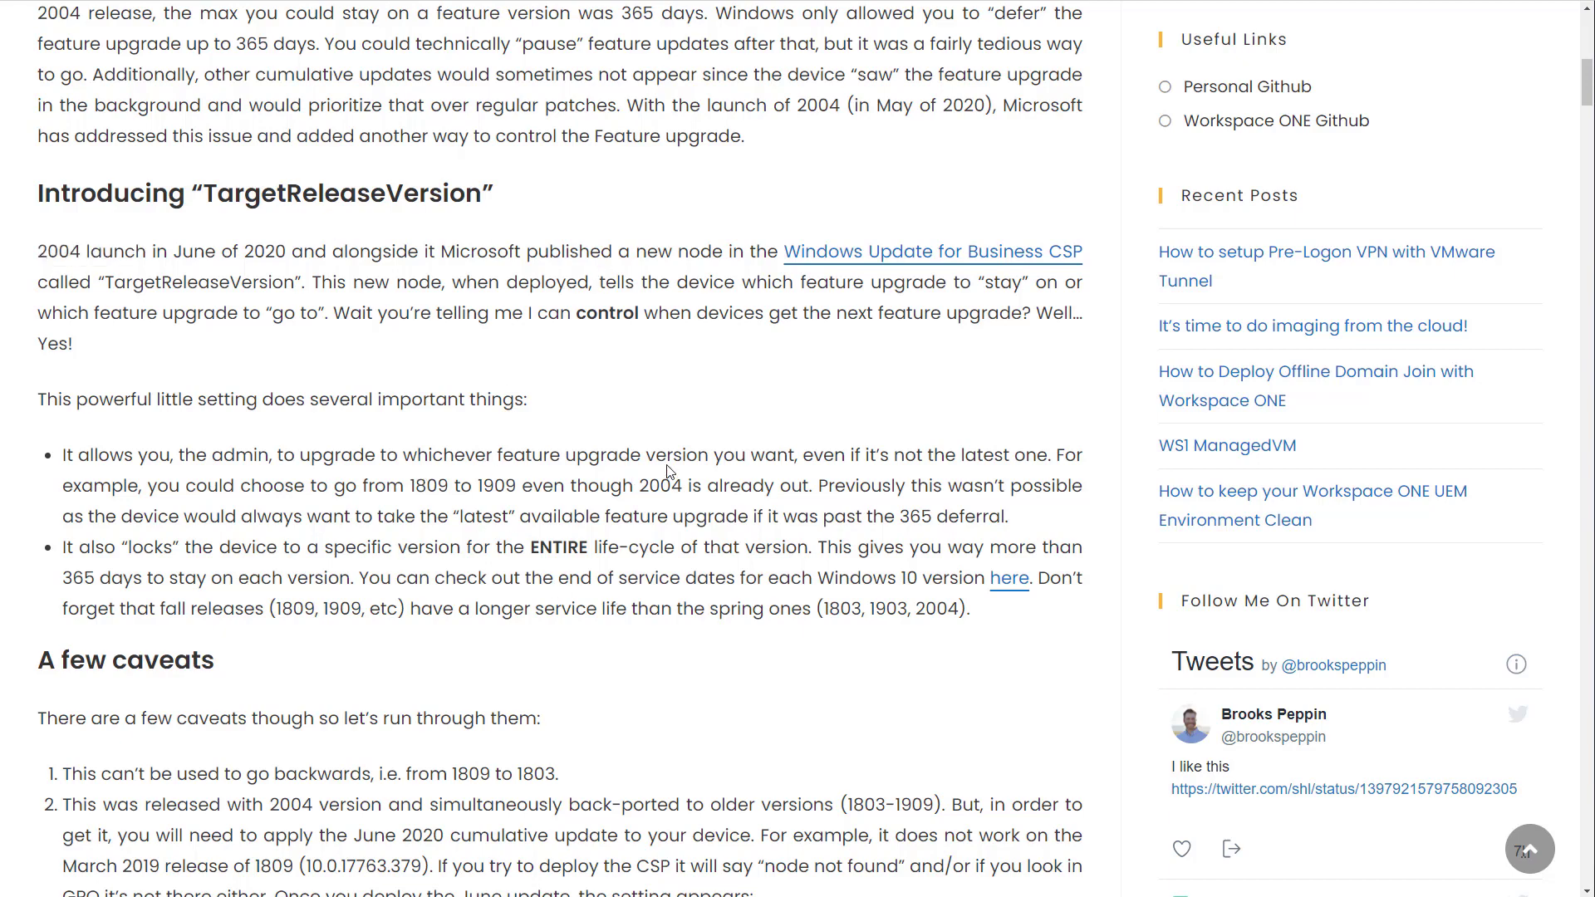
pyautogui.scroll(-8, 667, 469)
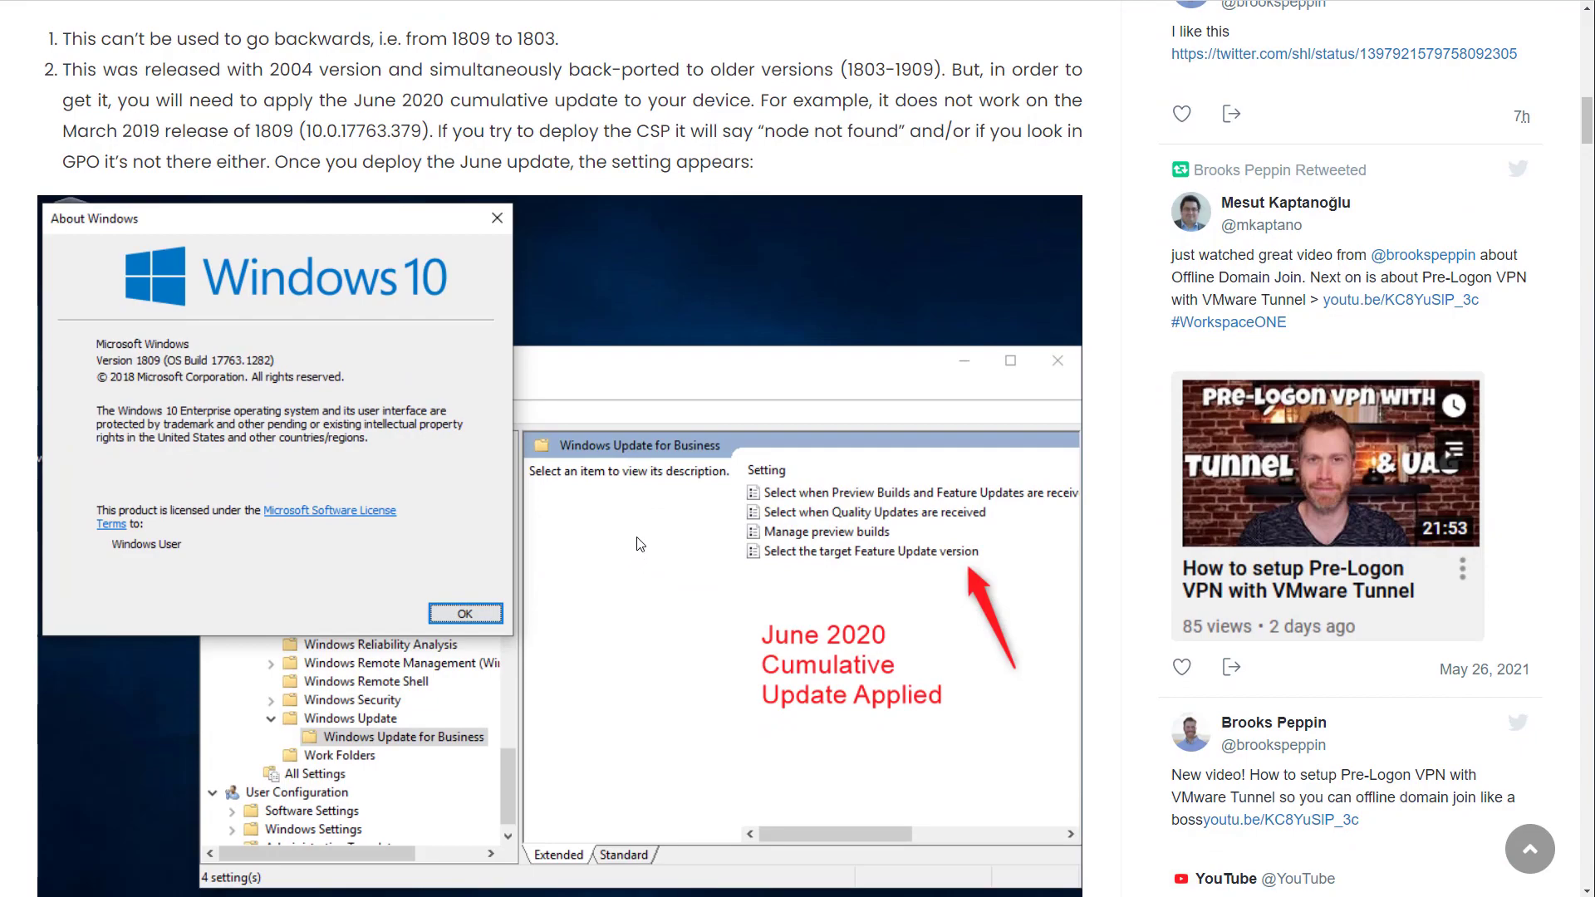
pyautogui.scroll(-7, 655, 491)
pyautogui.scroll(-1, 655, 487)
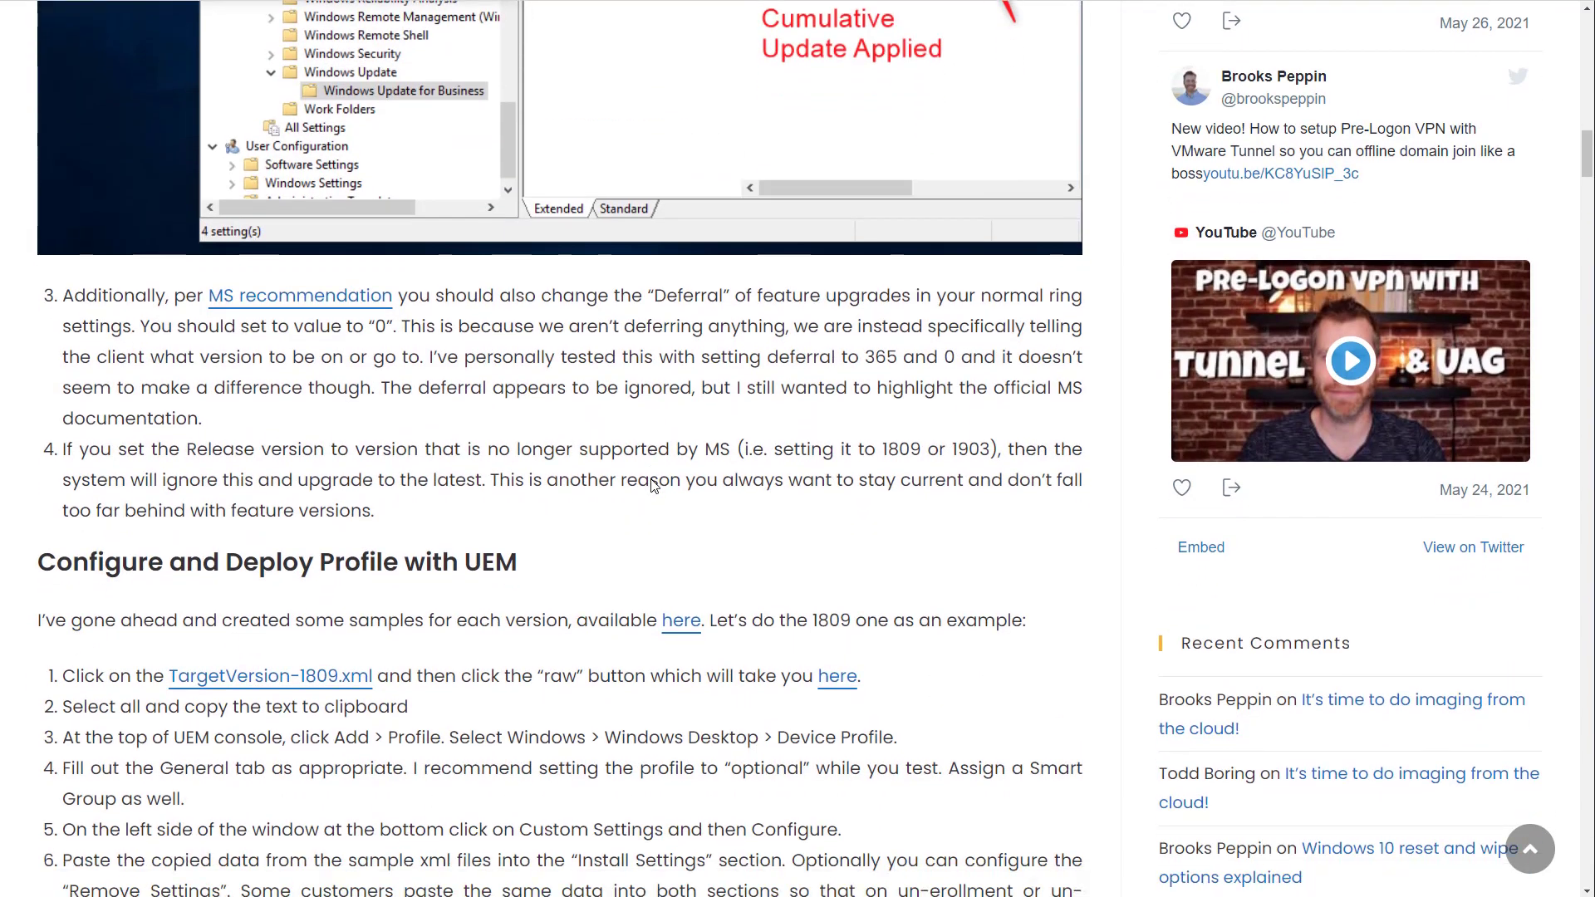
pyautogui.scroll(-20, 655, 487)
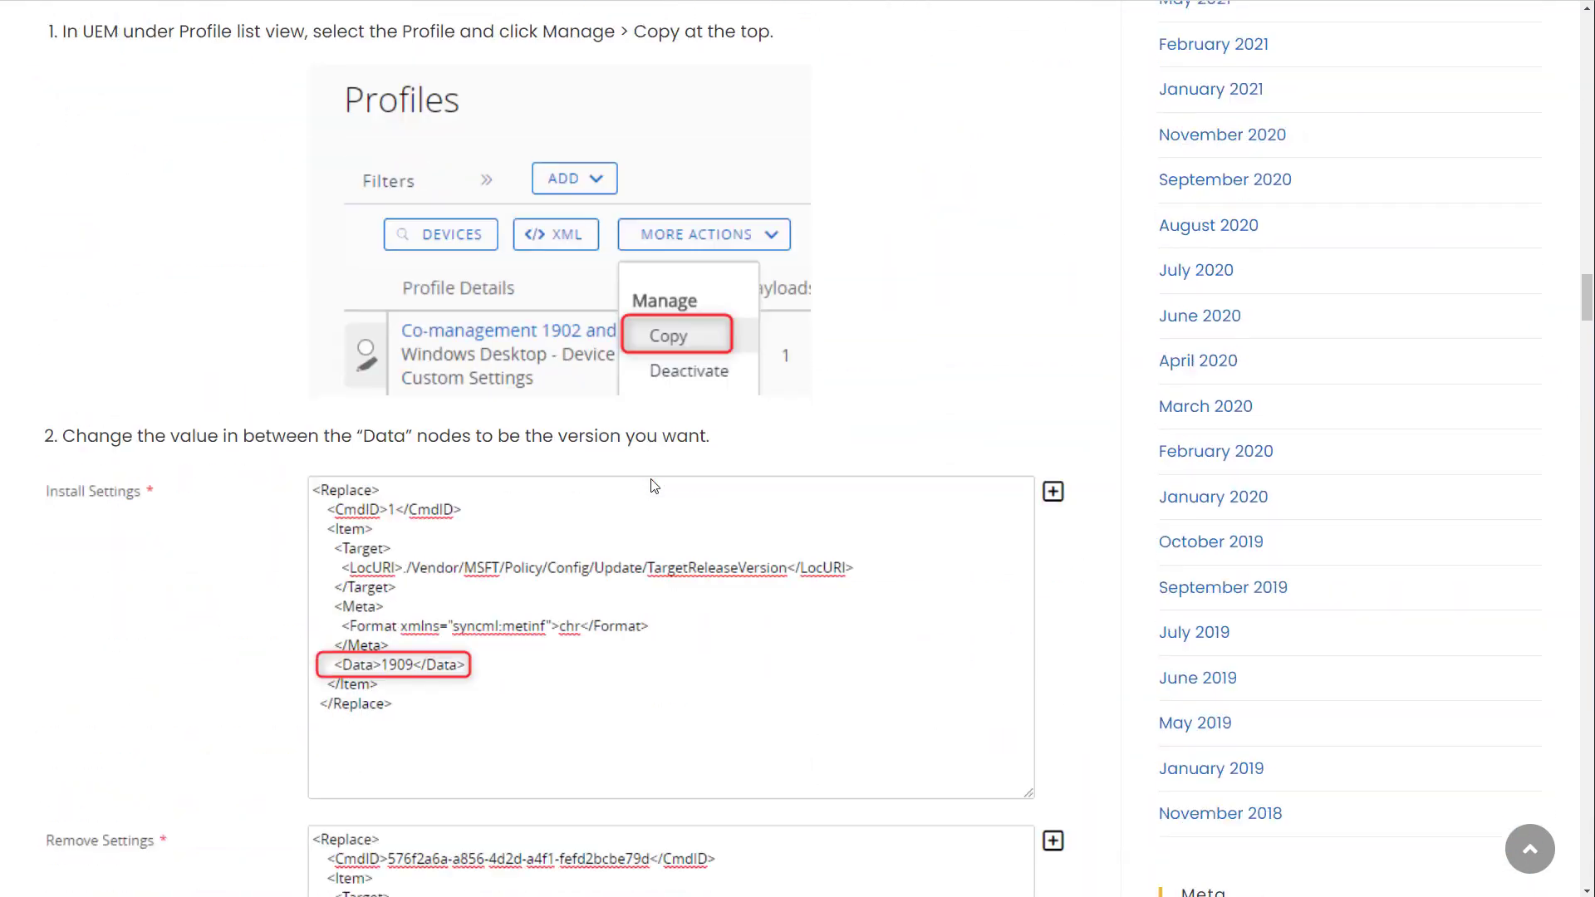
pyautogui.scroll(-7, 655, 486)
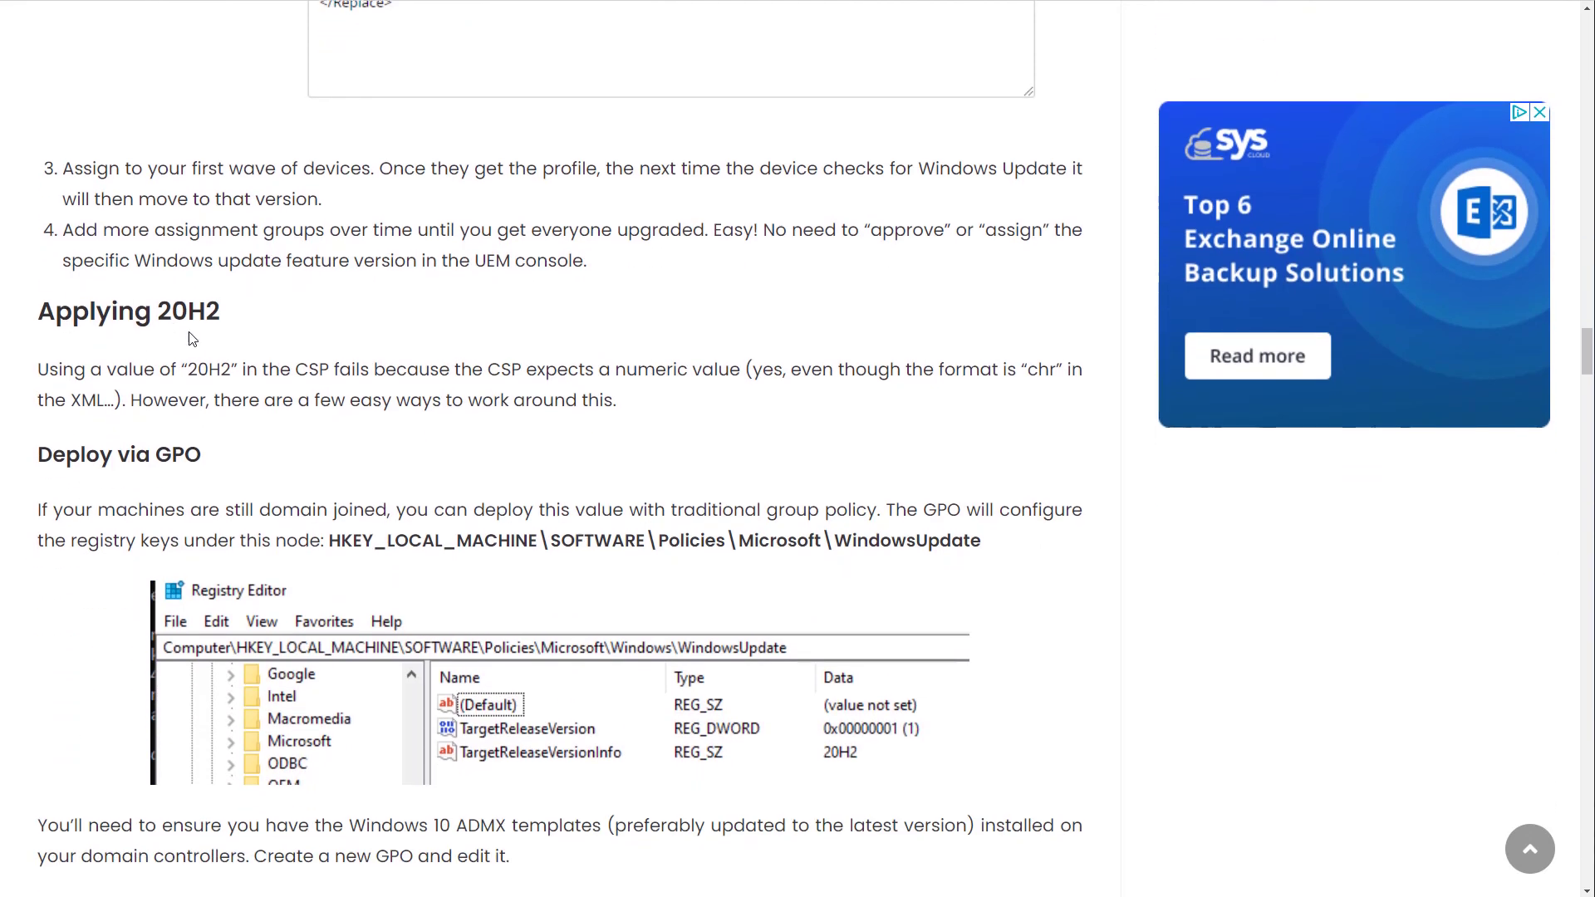
pyautogui.moveTo(207, 375); pyautogui.dragTo(218, 376)
pyautogui.click(220, 376)
# - Finish the blog post, then go to Microsoft's Policy CSP Update/TargetReleaseVersion page
pyautogui.scroll(-3, 654, 508)
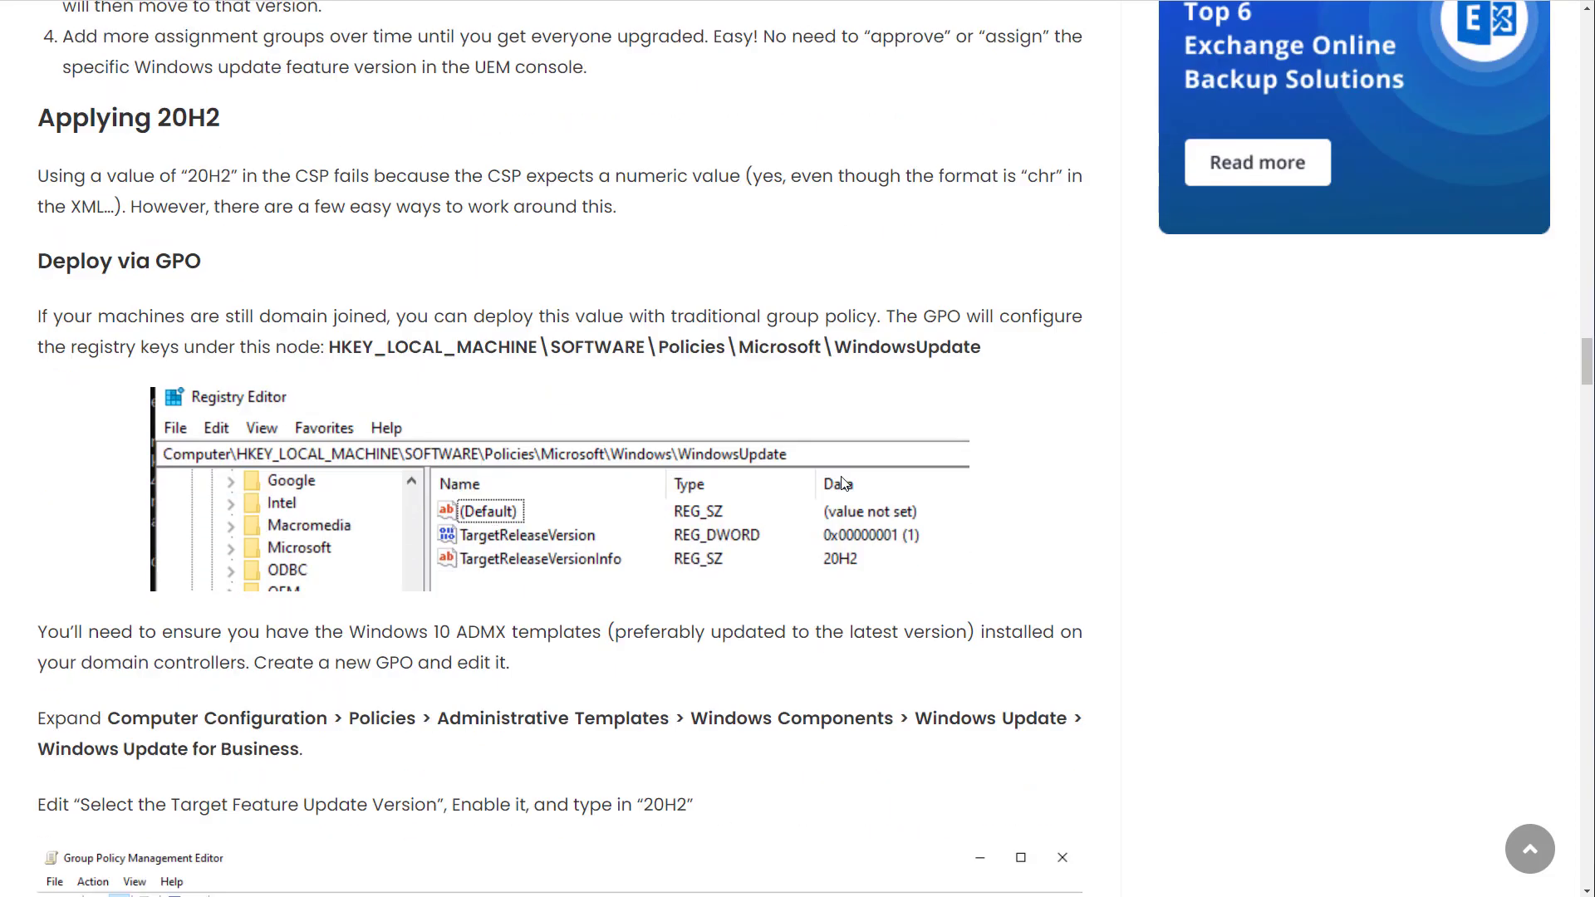
pyautogui.scroll(-4, 499, 536)
pyautogui.scroll(-18, 498, 536)
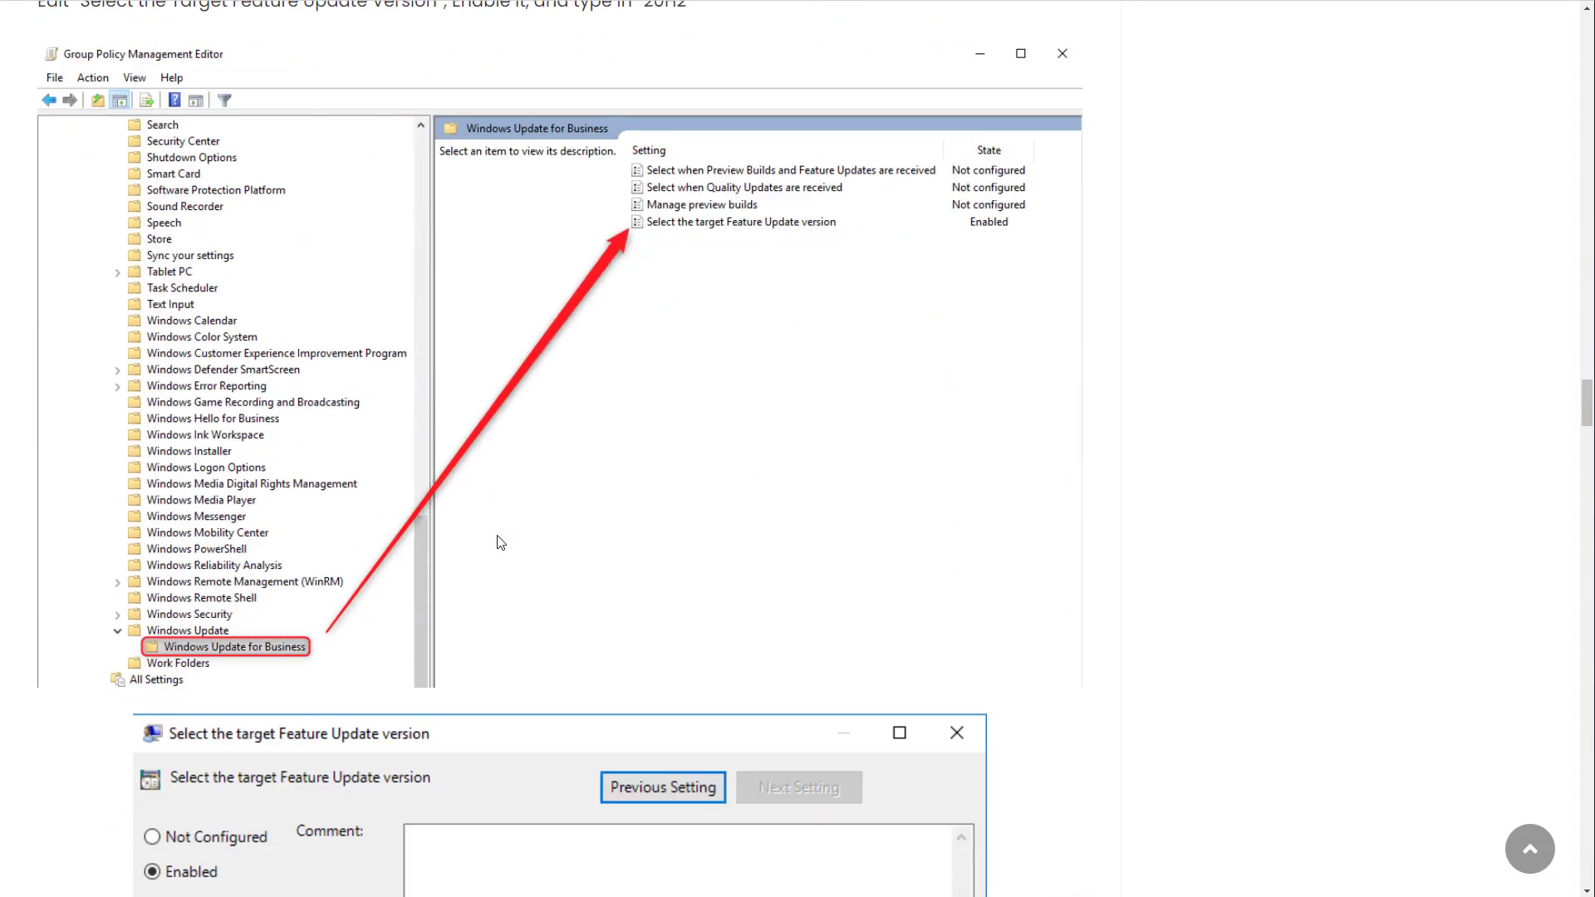
pyautogui.scroll(-13, 498, 542)
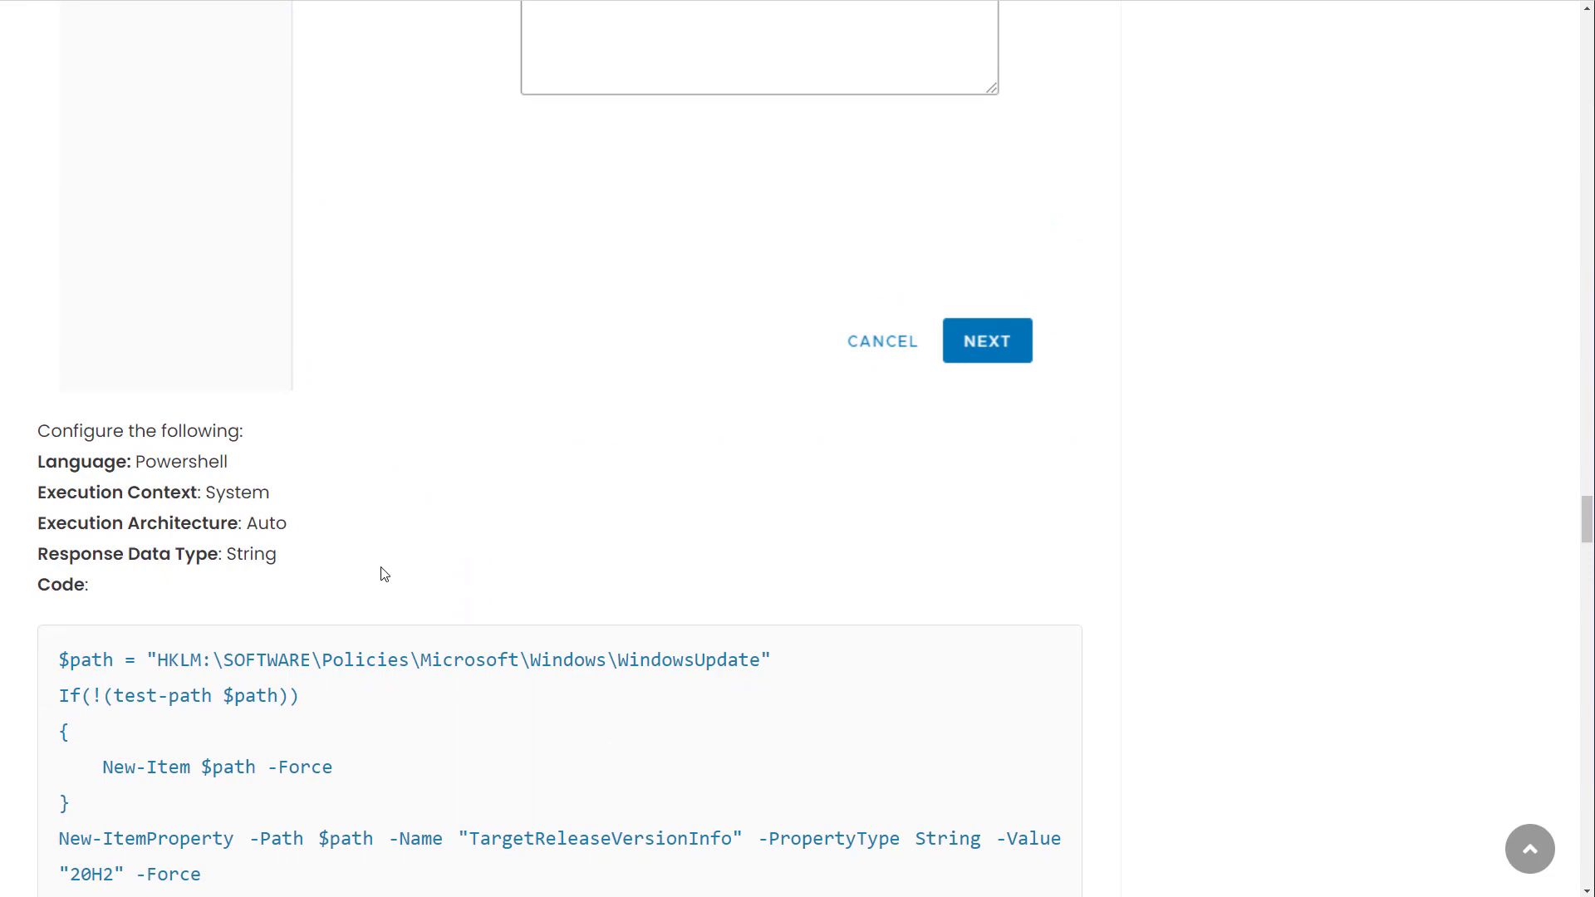
pyautogui.scroll(-12, 357, 544)
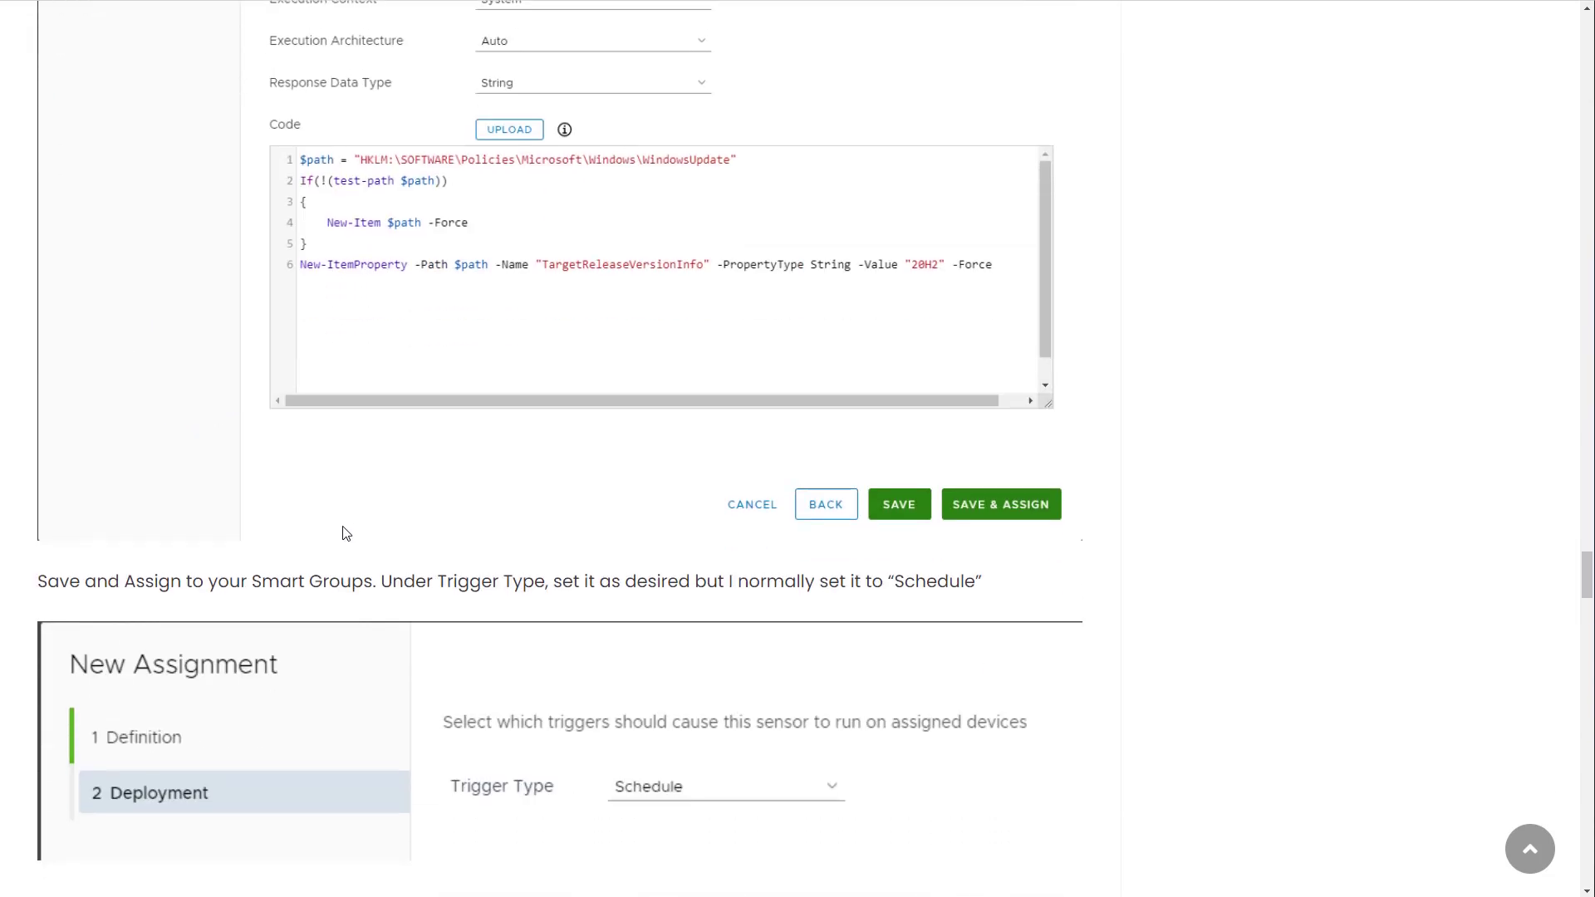
pyautogui.scroll(-12, 337, 522)
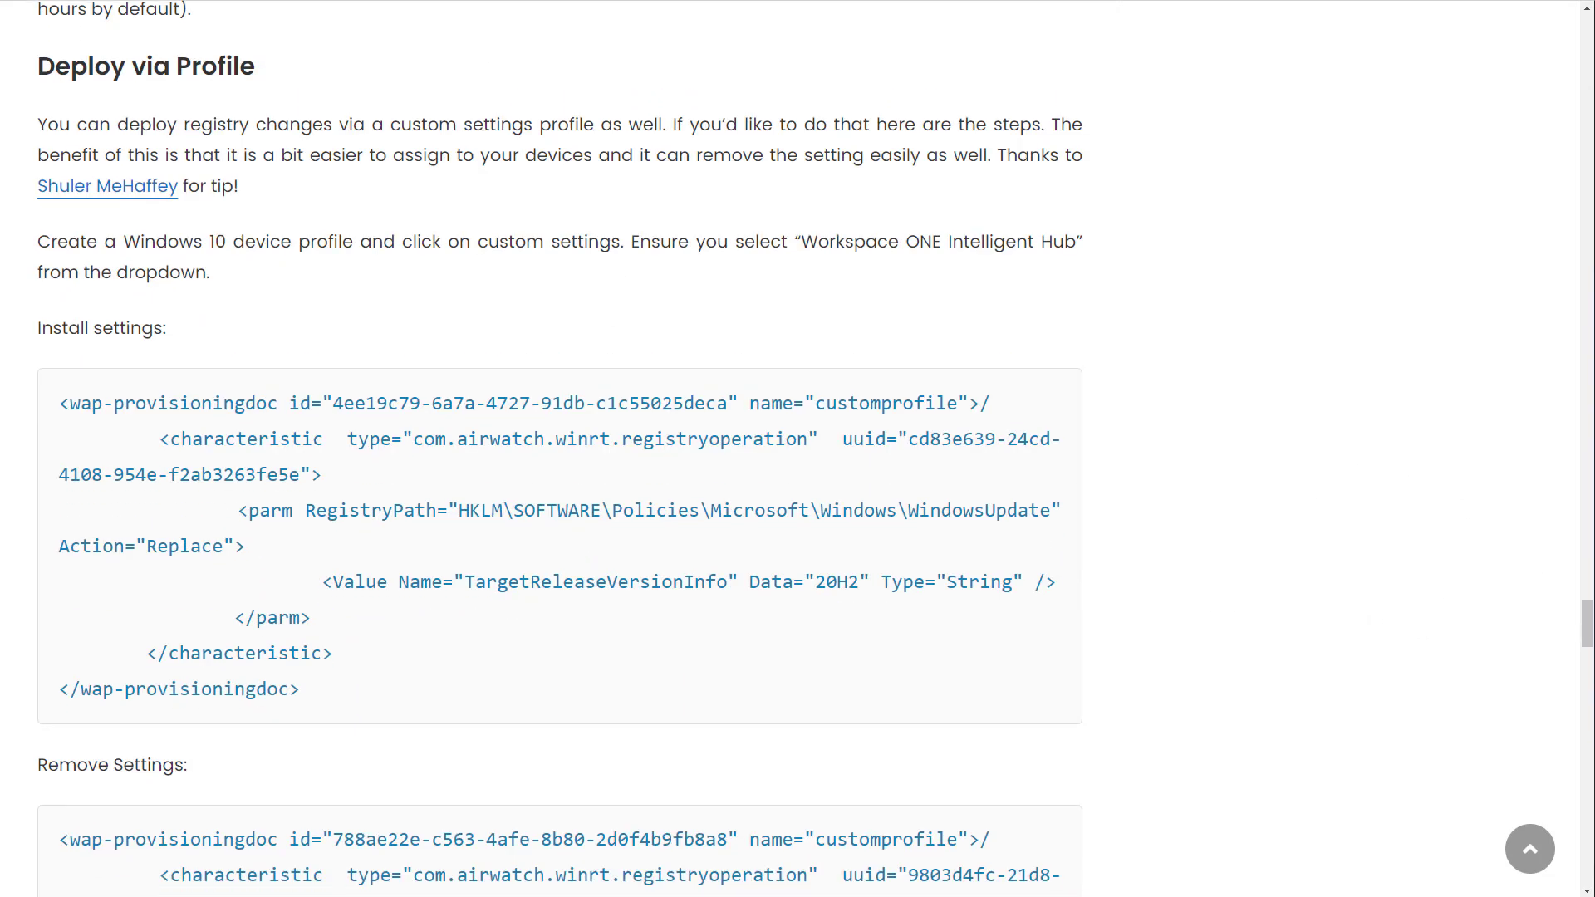
pyautogui.moveTo(1588, 625); pyautogui.dragTo(1302, 11)
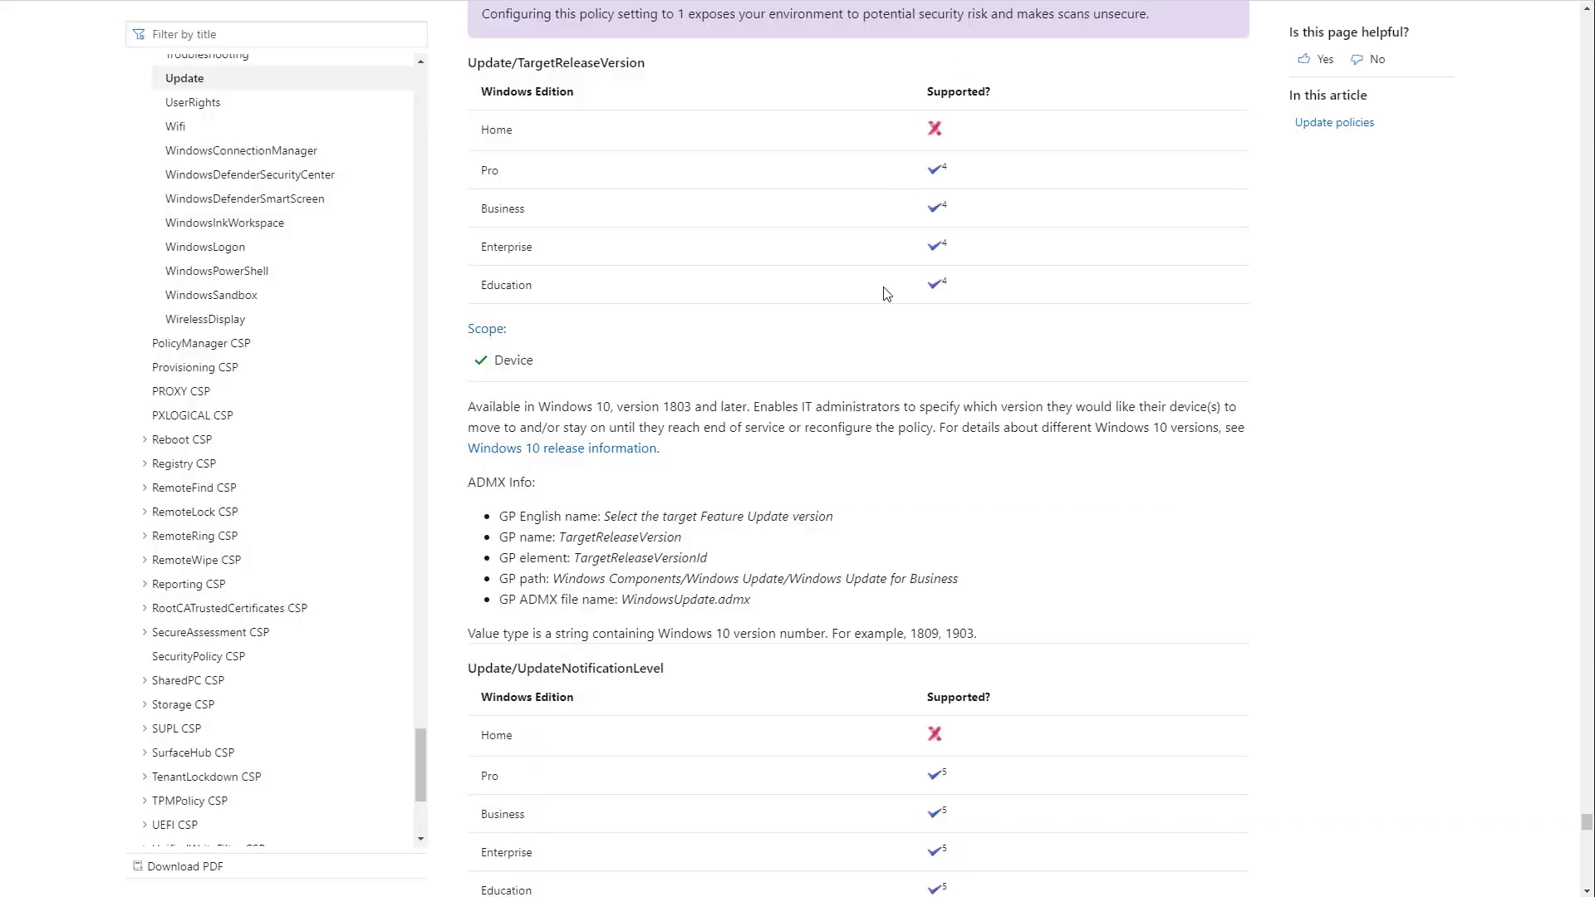
pyautogui.scroll(3, 673, 411)
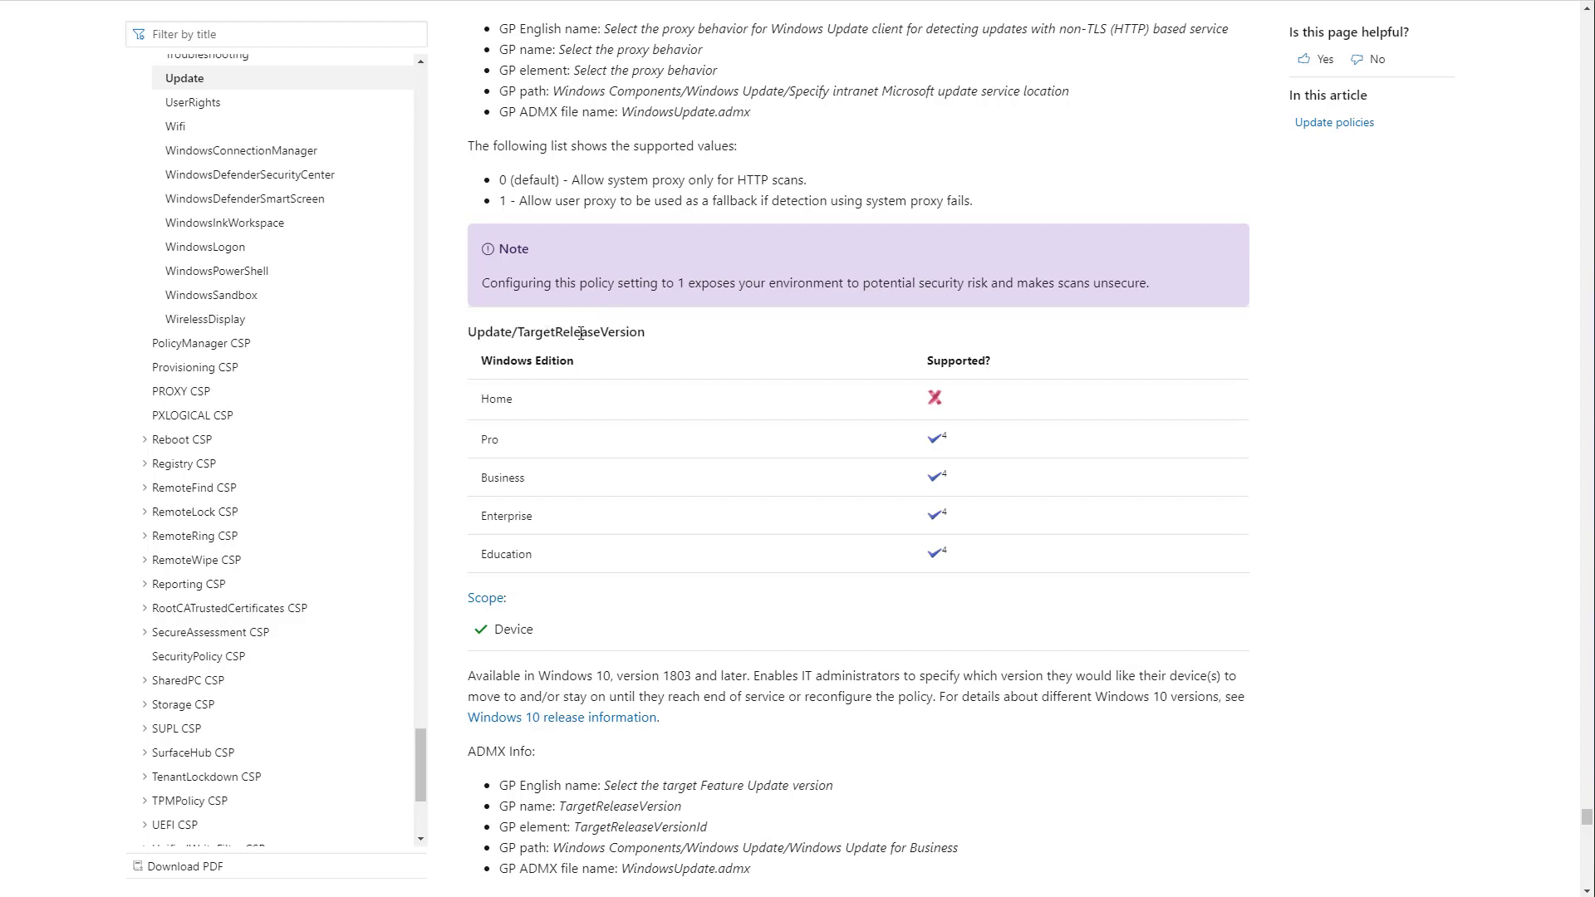
pyautogui.moveTo(517, 330); pyautogui.dragTo(661, 333)
pyautogui.scroll(-3, 661, 536)
pyautogui.click(820, 420)
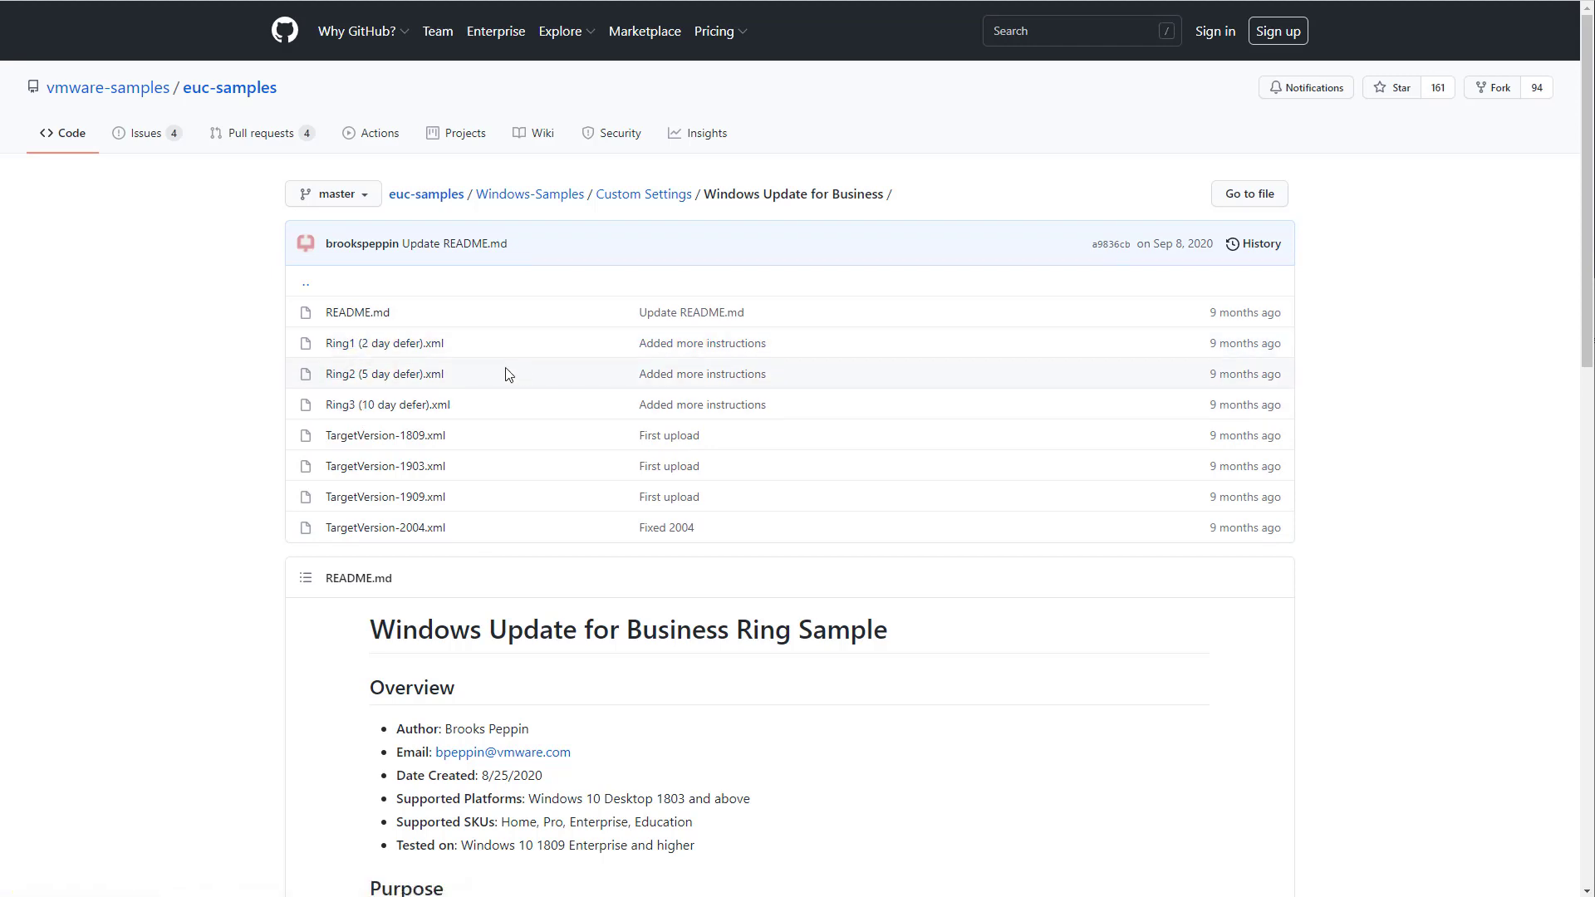
# - Open the TargetVersion-2004.xml sample on GitHub and select its entire XML listing
pyautogui.click(428, 532)
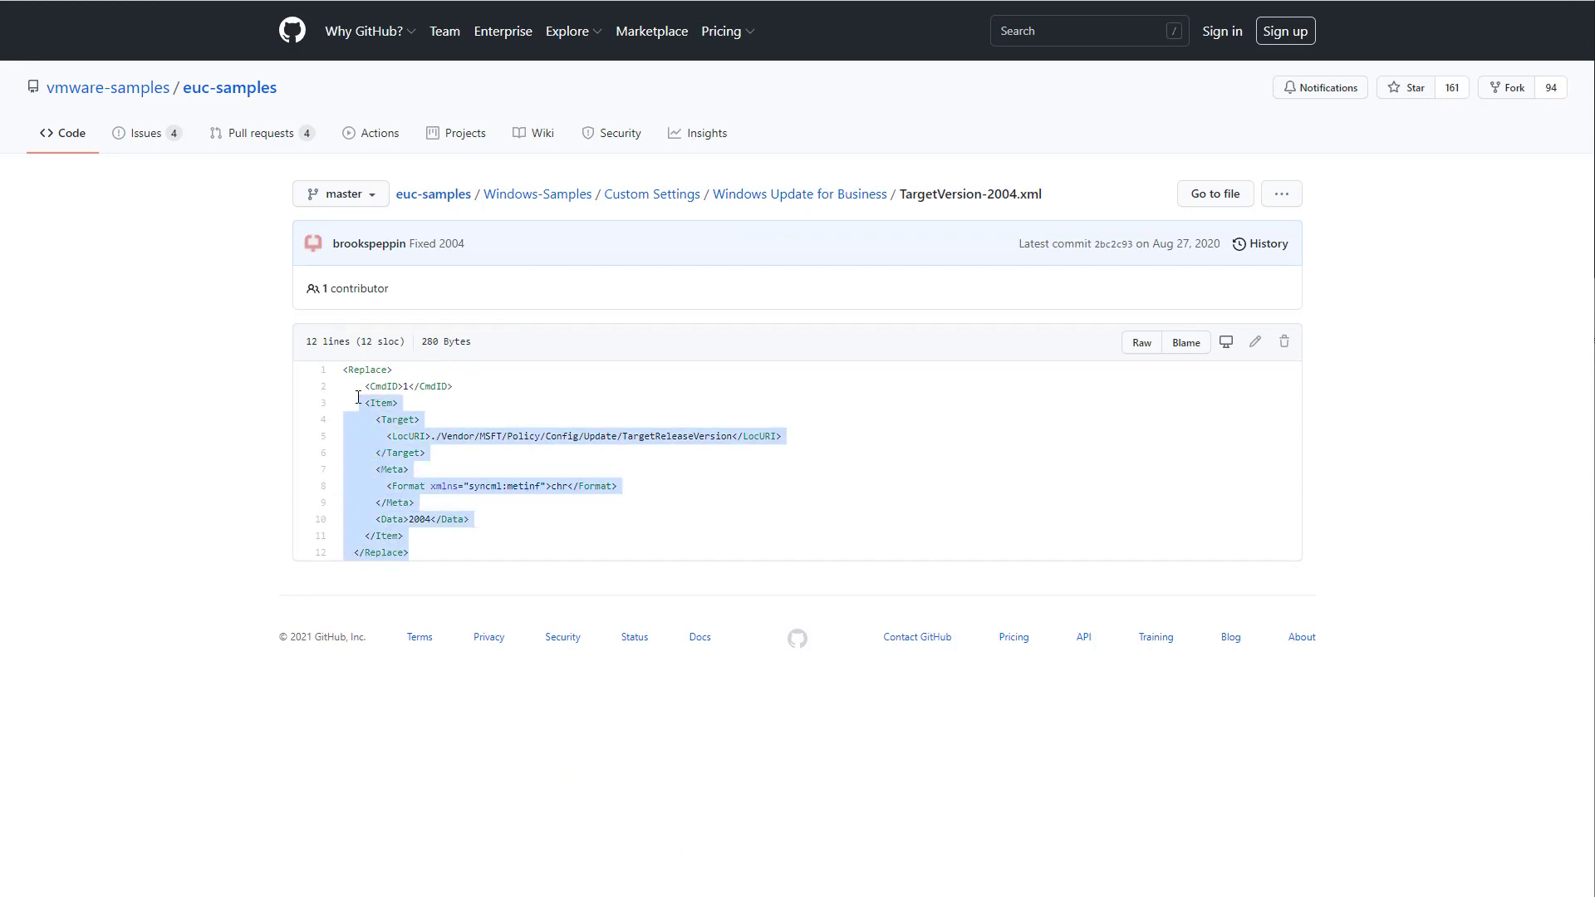
pyautogui.moveTo(359, 398); pyautogui.dragTo(341, 380)
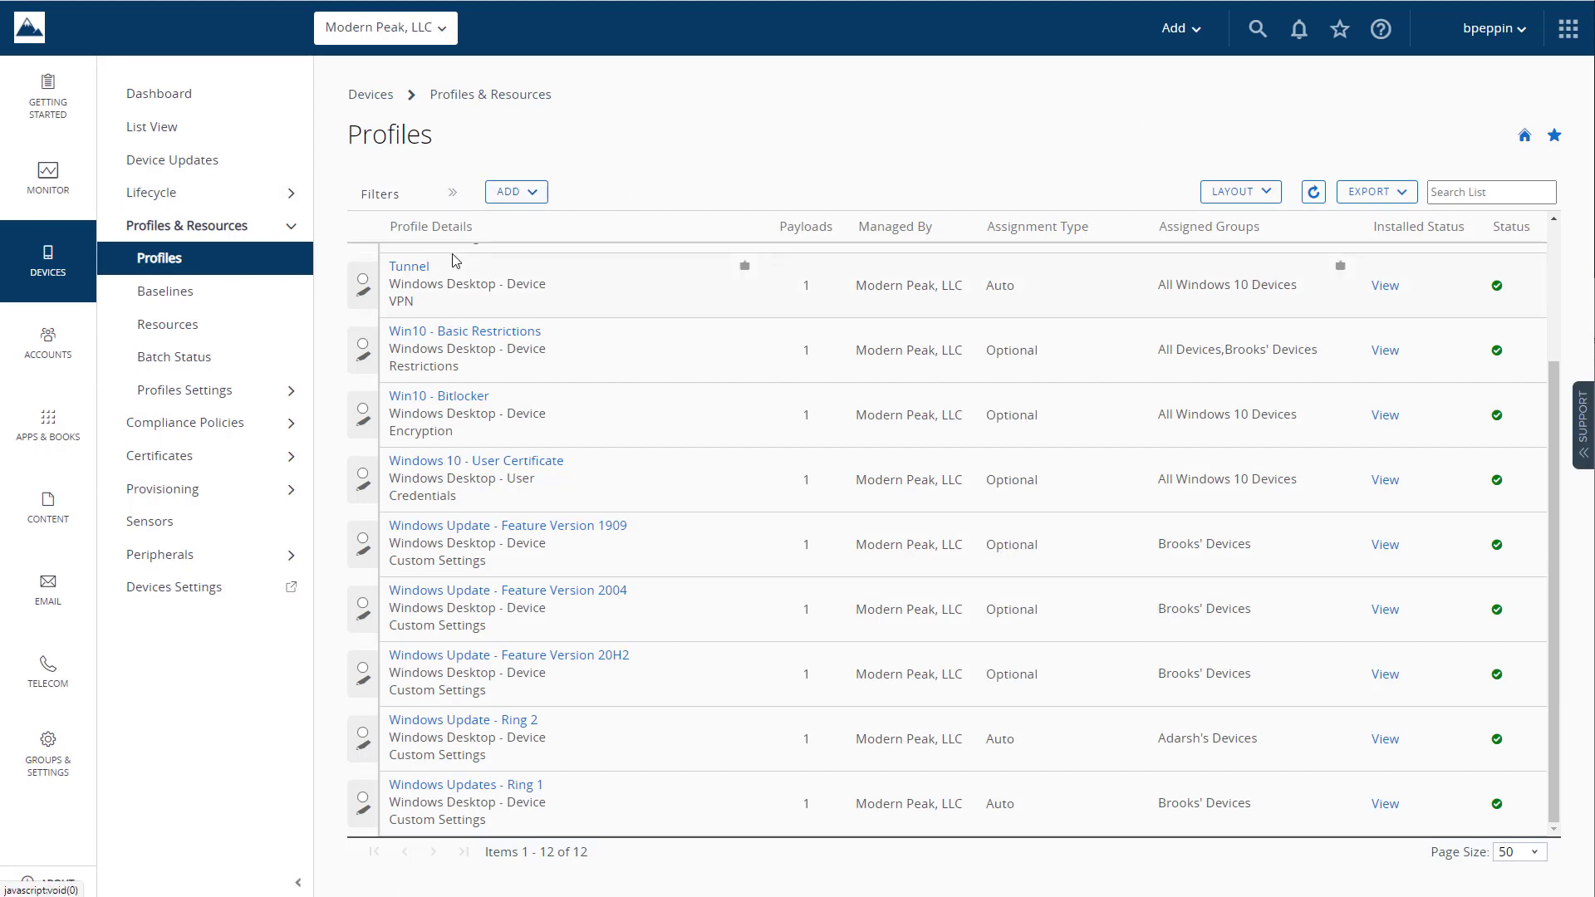
# - Start a new Windows Desktop device profile in Workspace ONE UEM
pyautogui.click(510, 191)
pyautogui.click(503, 229)
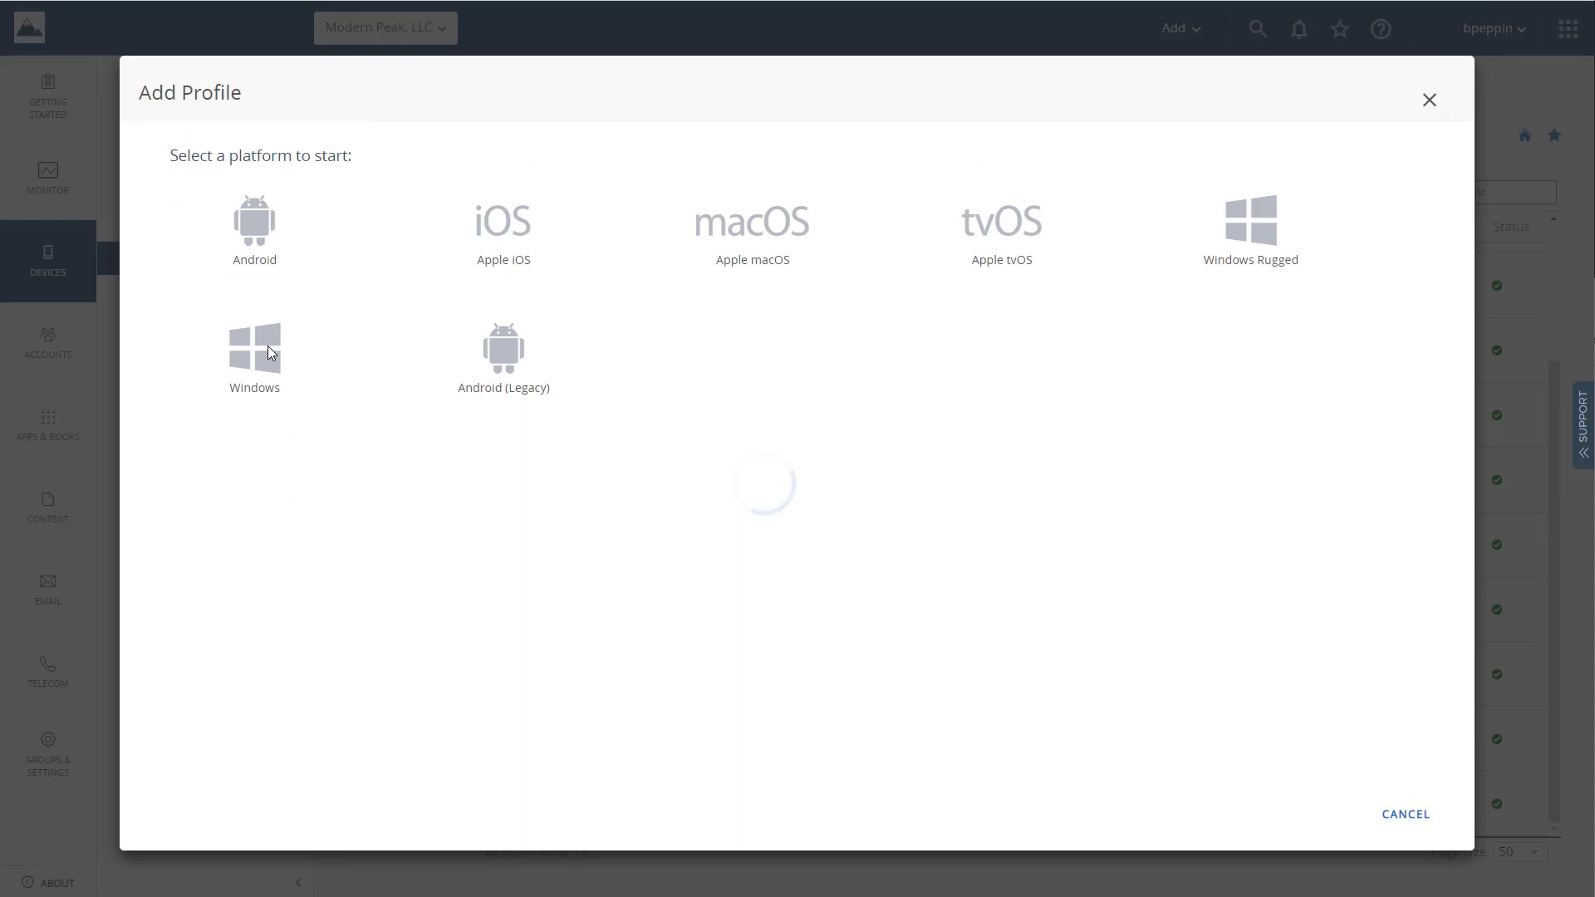
pyautogui.click(270, 352)
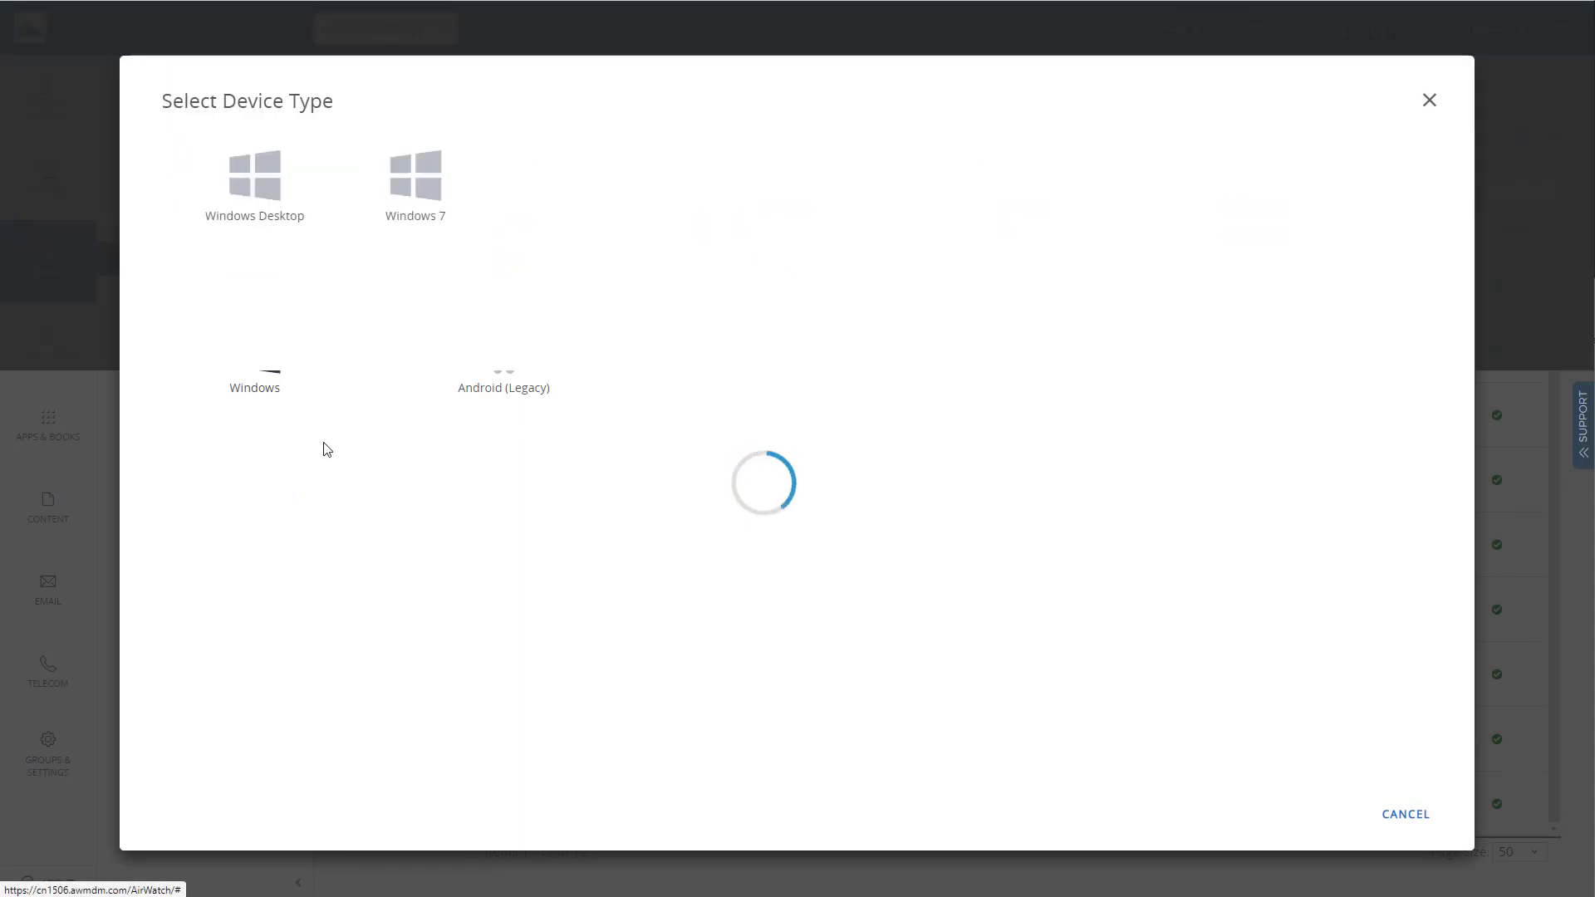
pyautogui.click(371, 422)
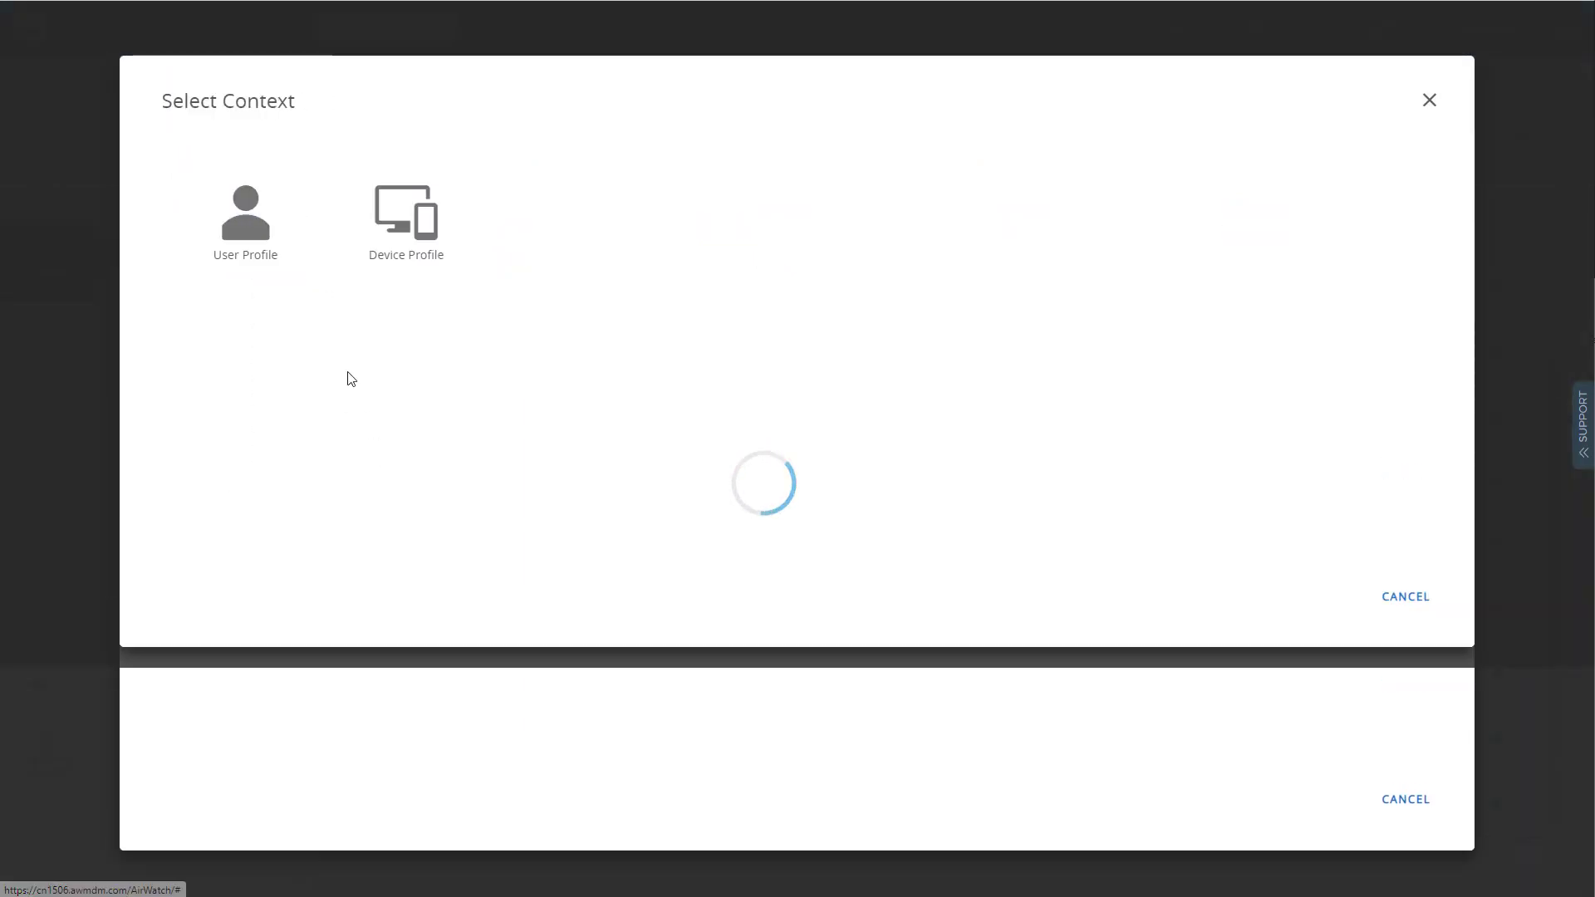
pyautogui.click(414, 221)
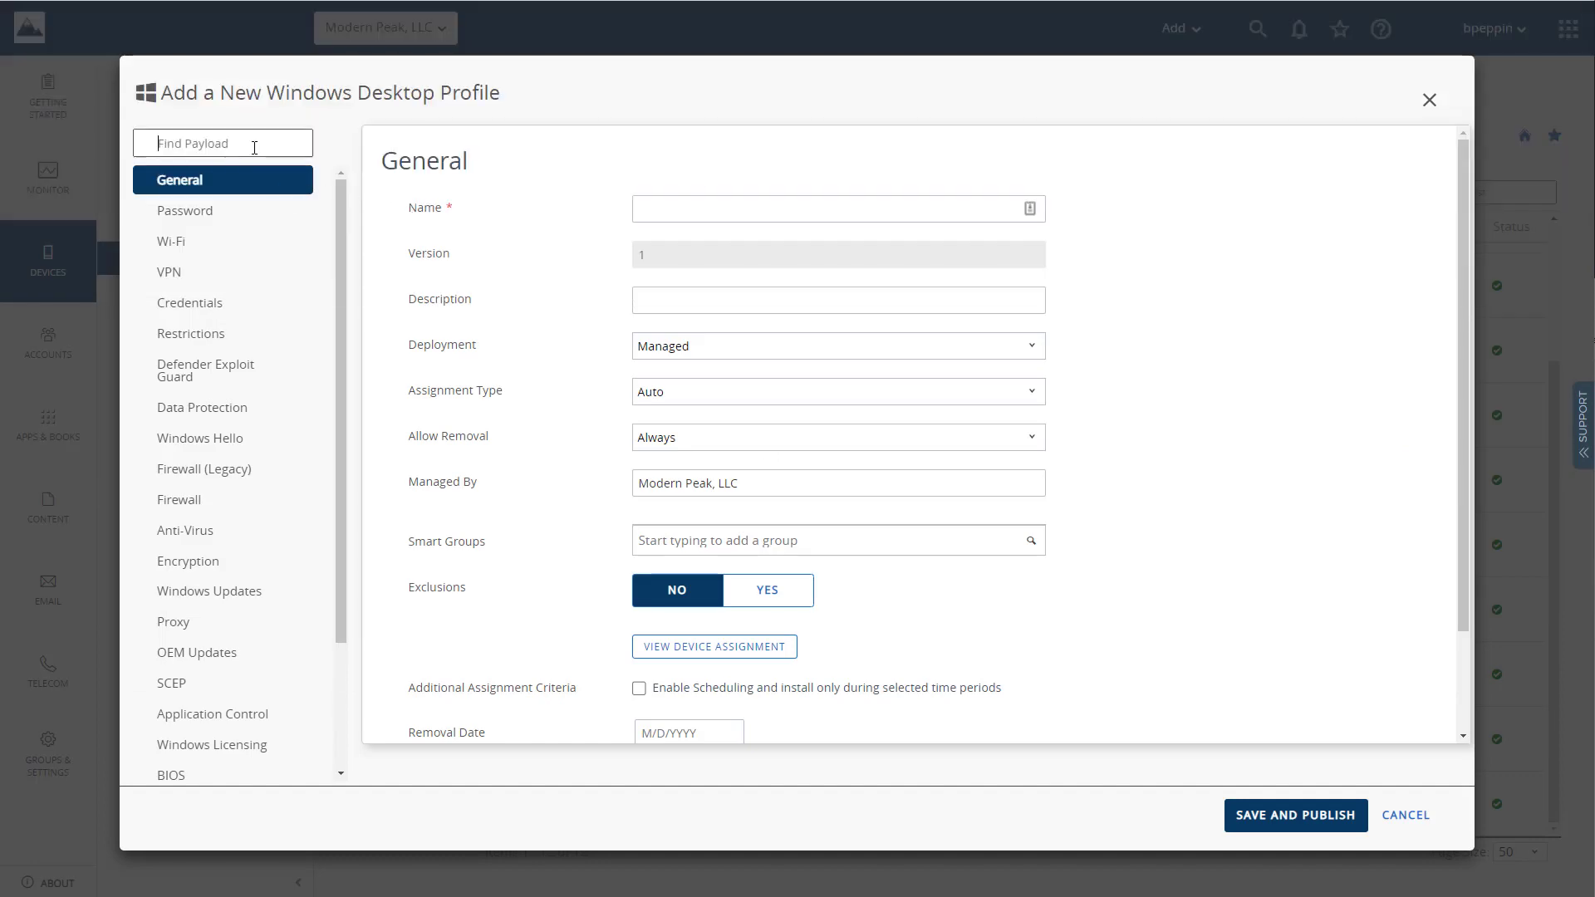
# - Name the profile 'Target Feature Version - 20H2', make it Optional, and assign All Windows 10 Devices
pyautogui.click(788, 205)
pyautogui.write('Target Feature Version')
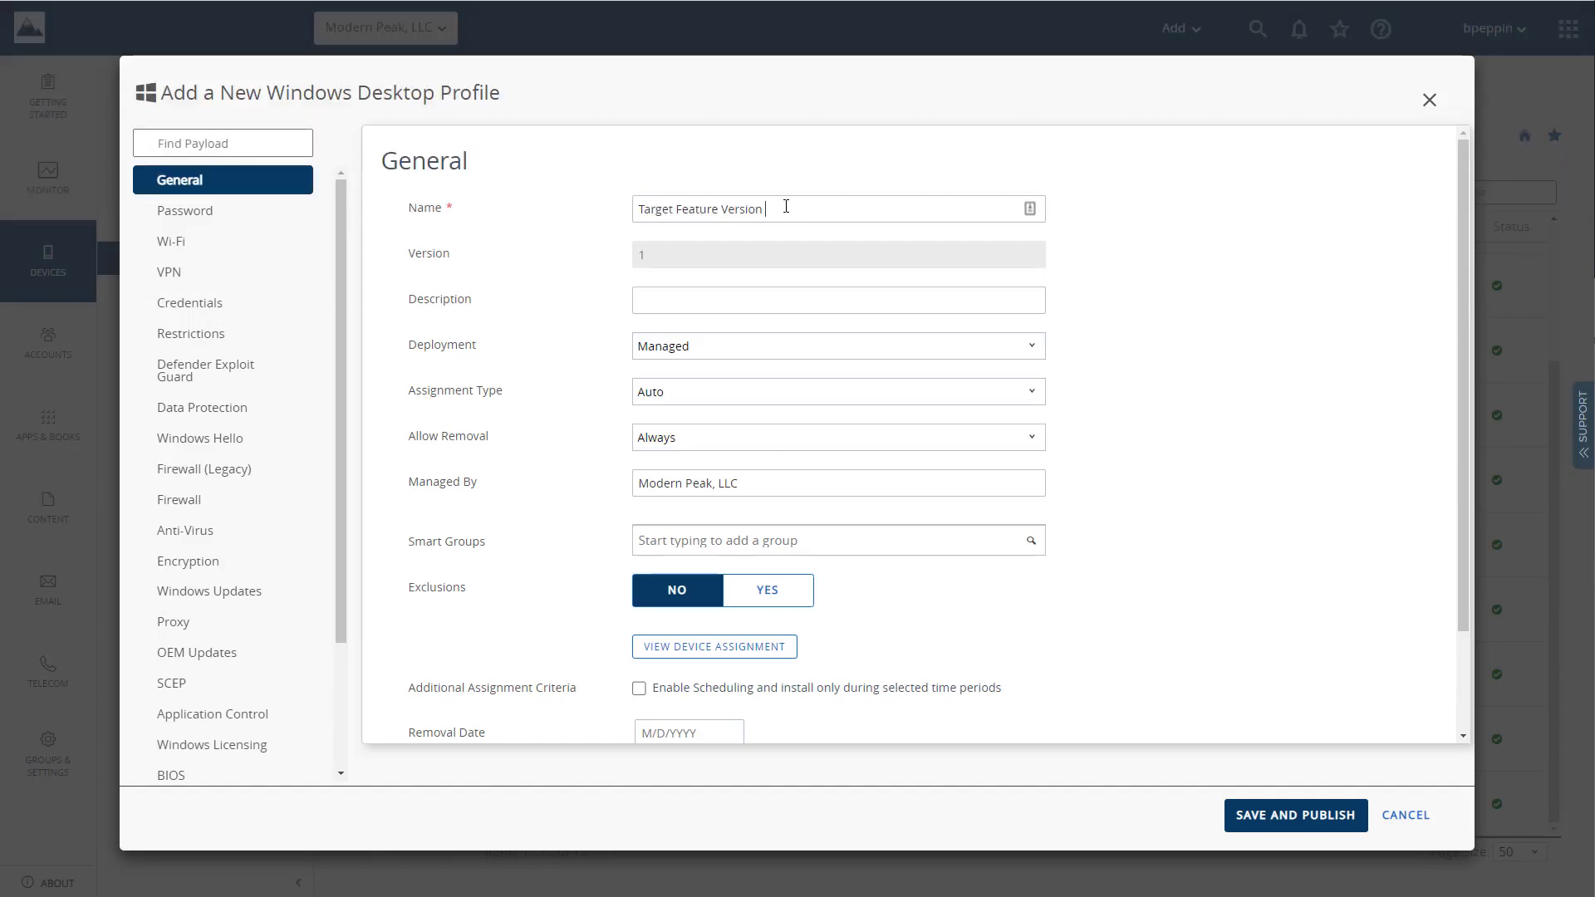
pyautogui.write(' - 20H2')
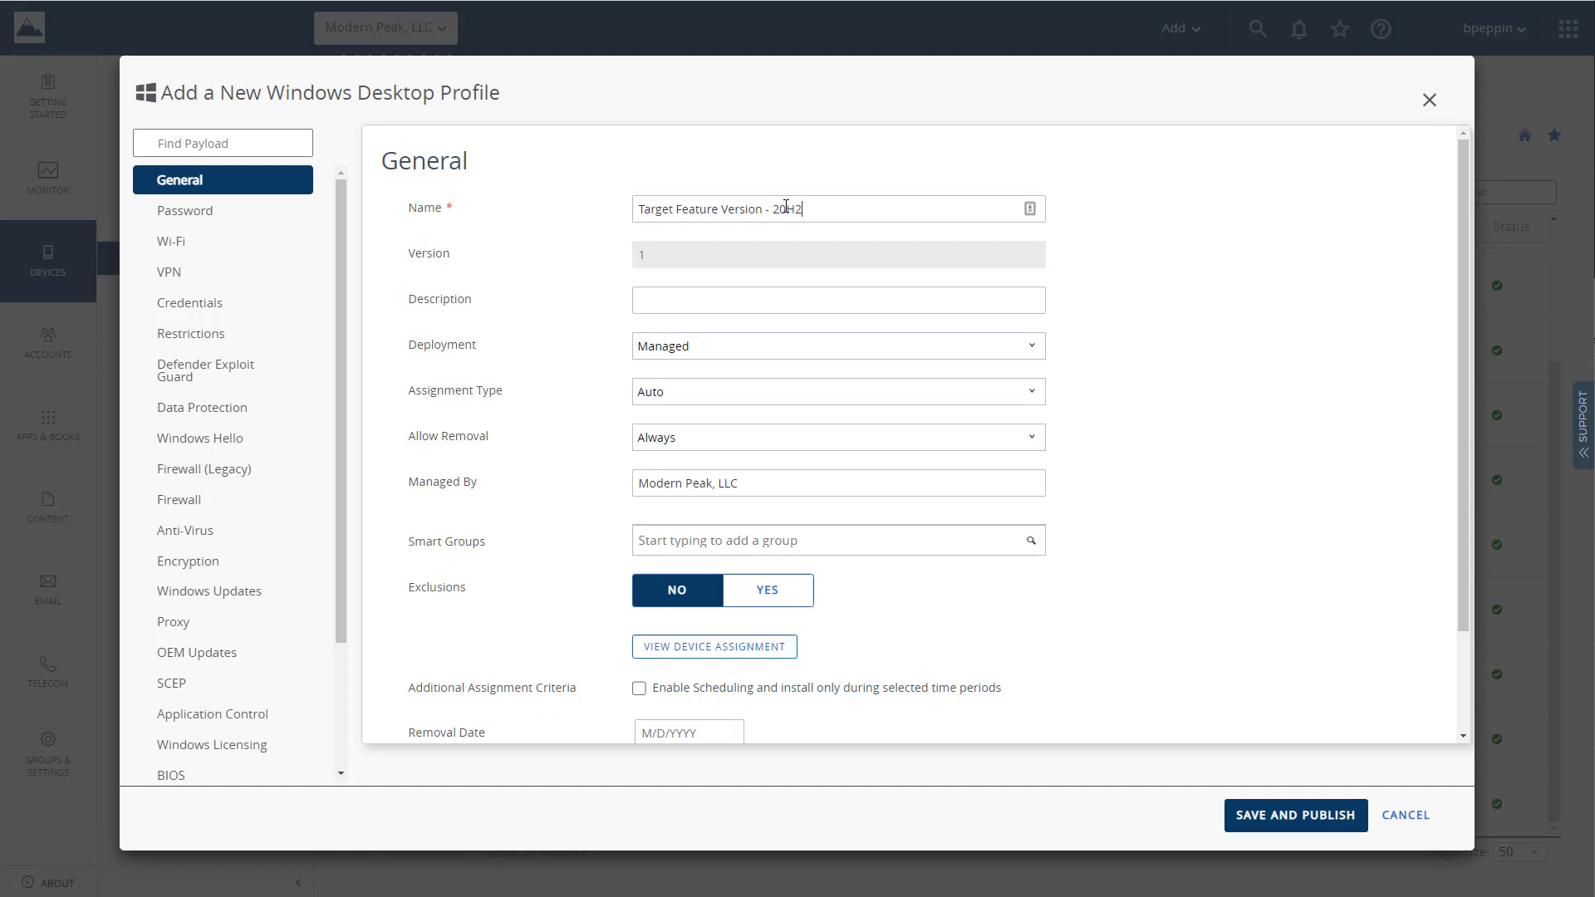
pyautogui.click(656, 393)
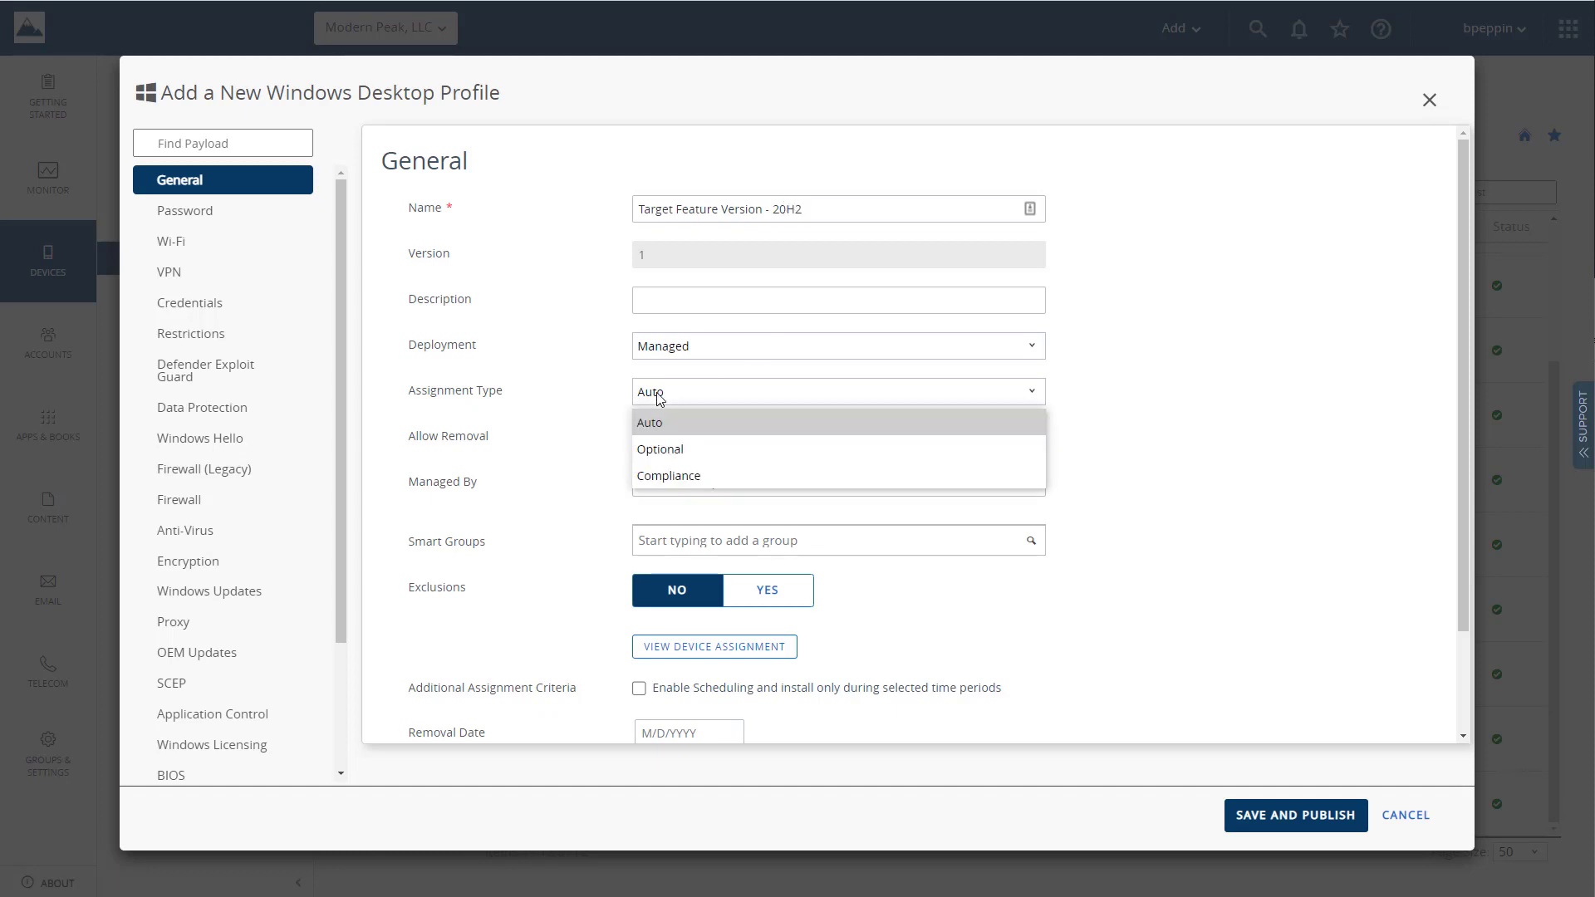
pyautogui.click(653, 446)
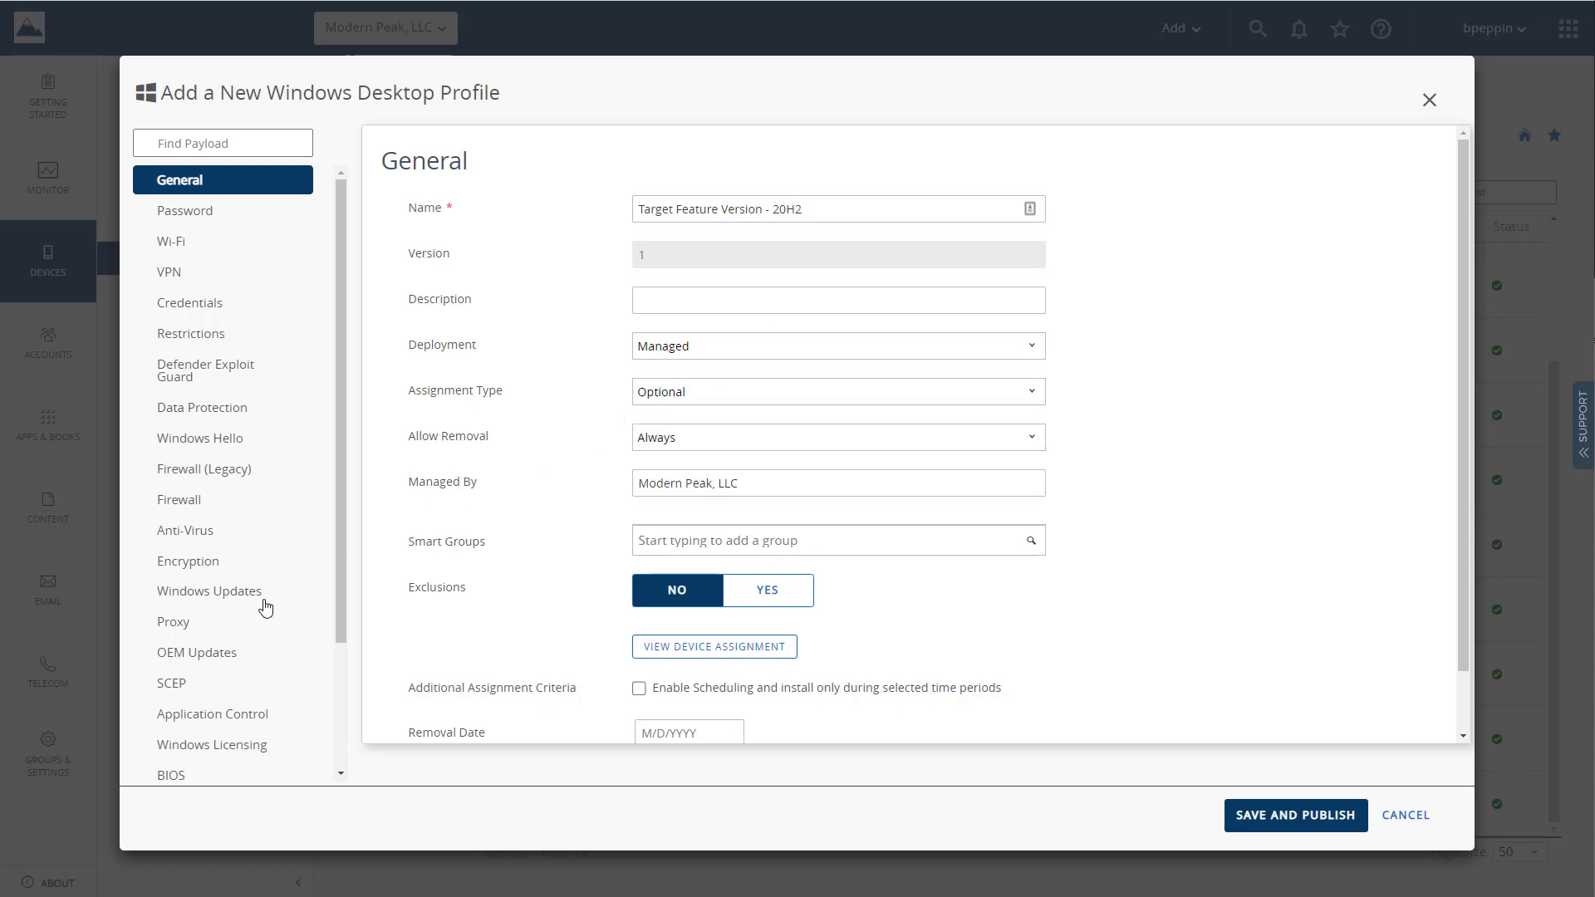
pyautogui.click(726, 537)
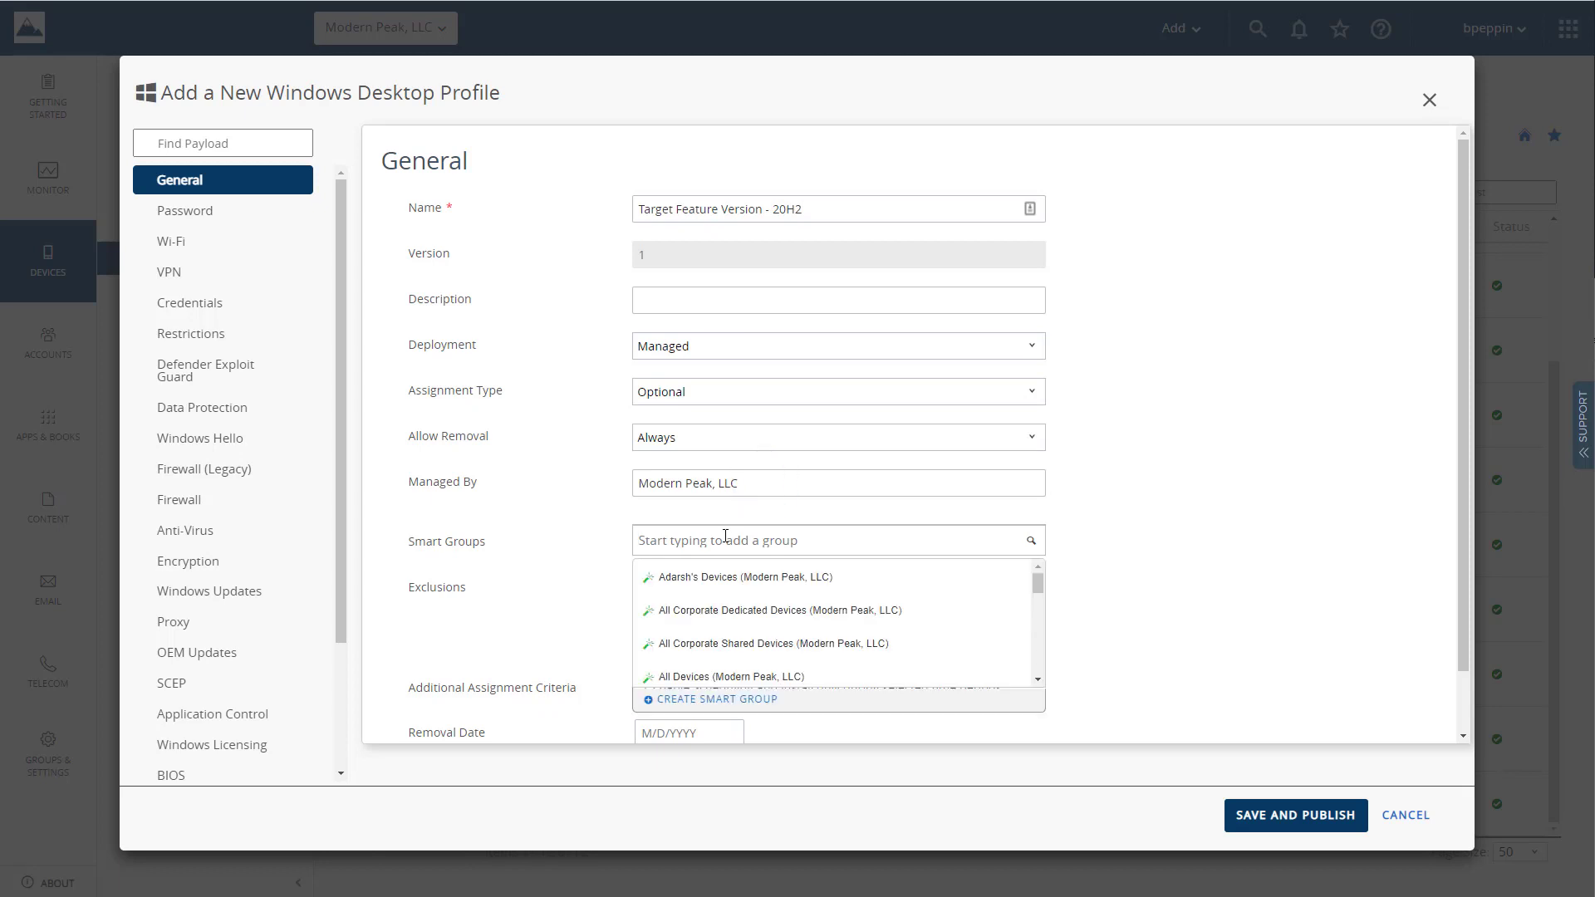
pyautogui.write('W')
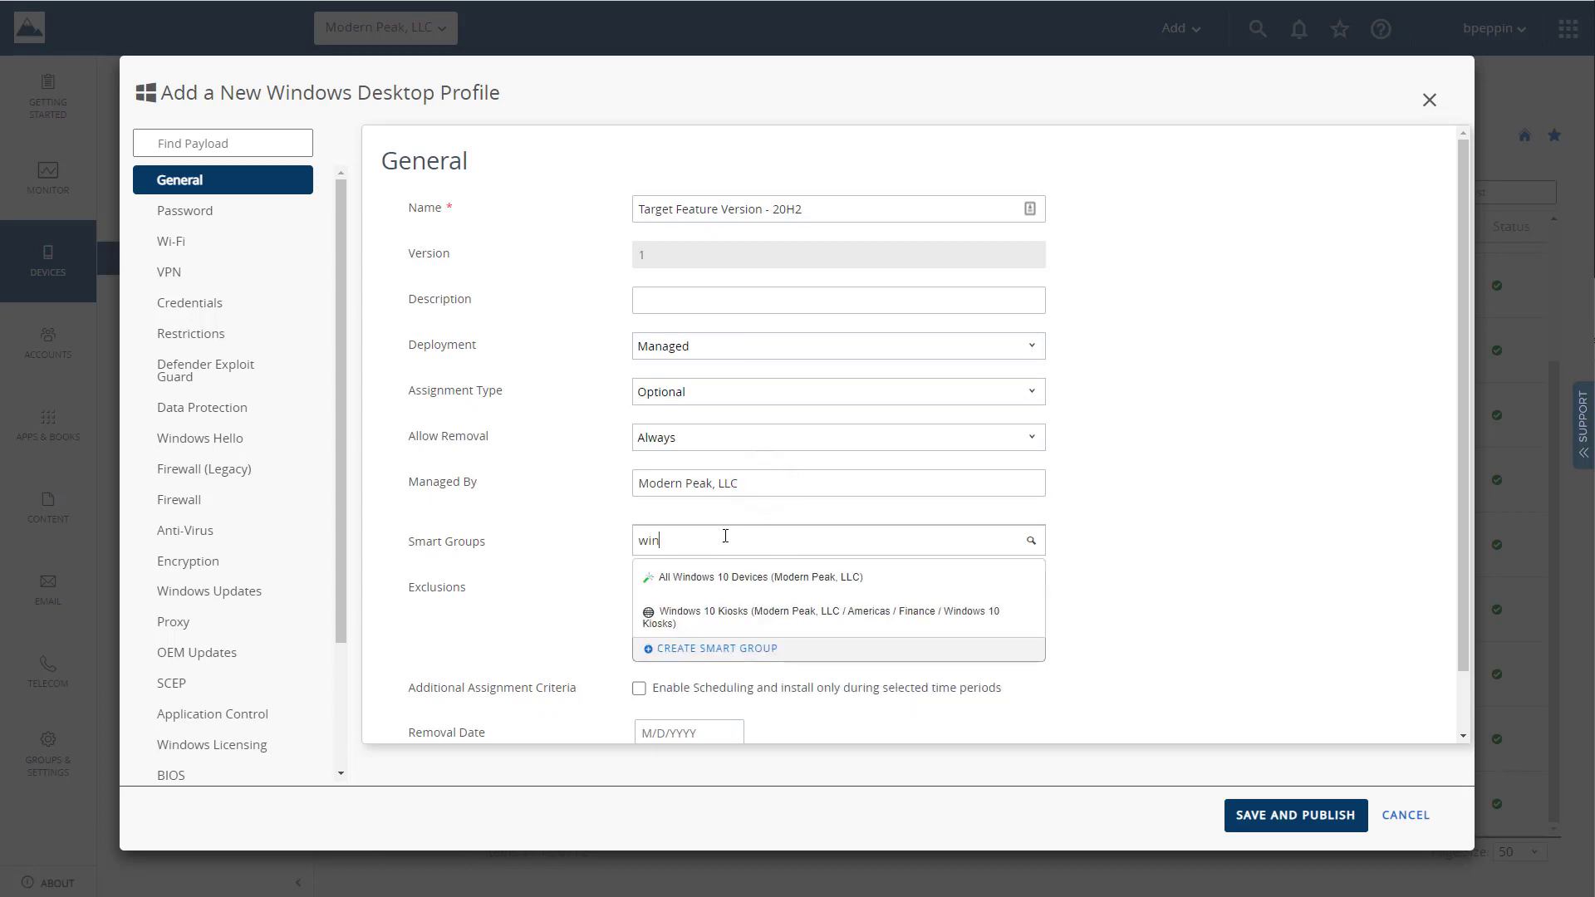
pyautogui.click(731, 577)
pyautogui.scroll(-3, 208, 722)
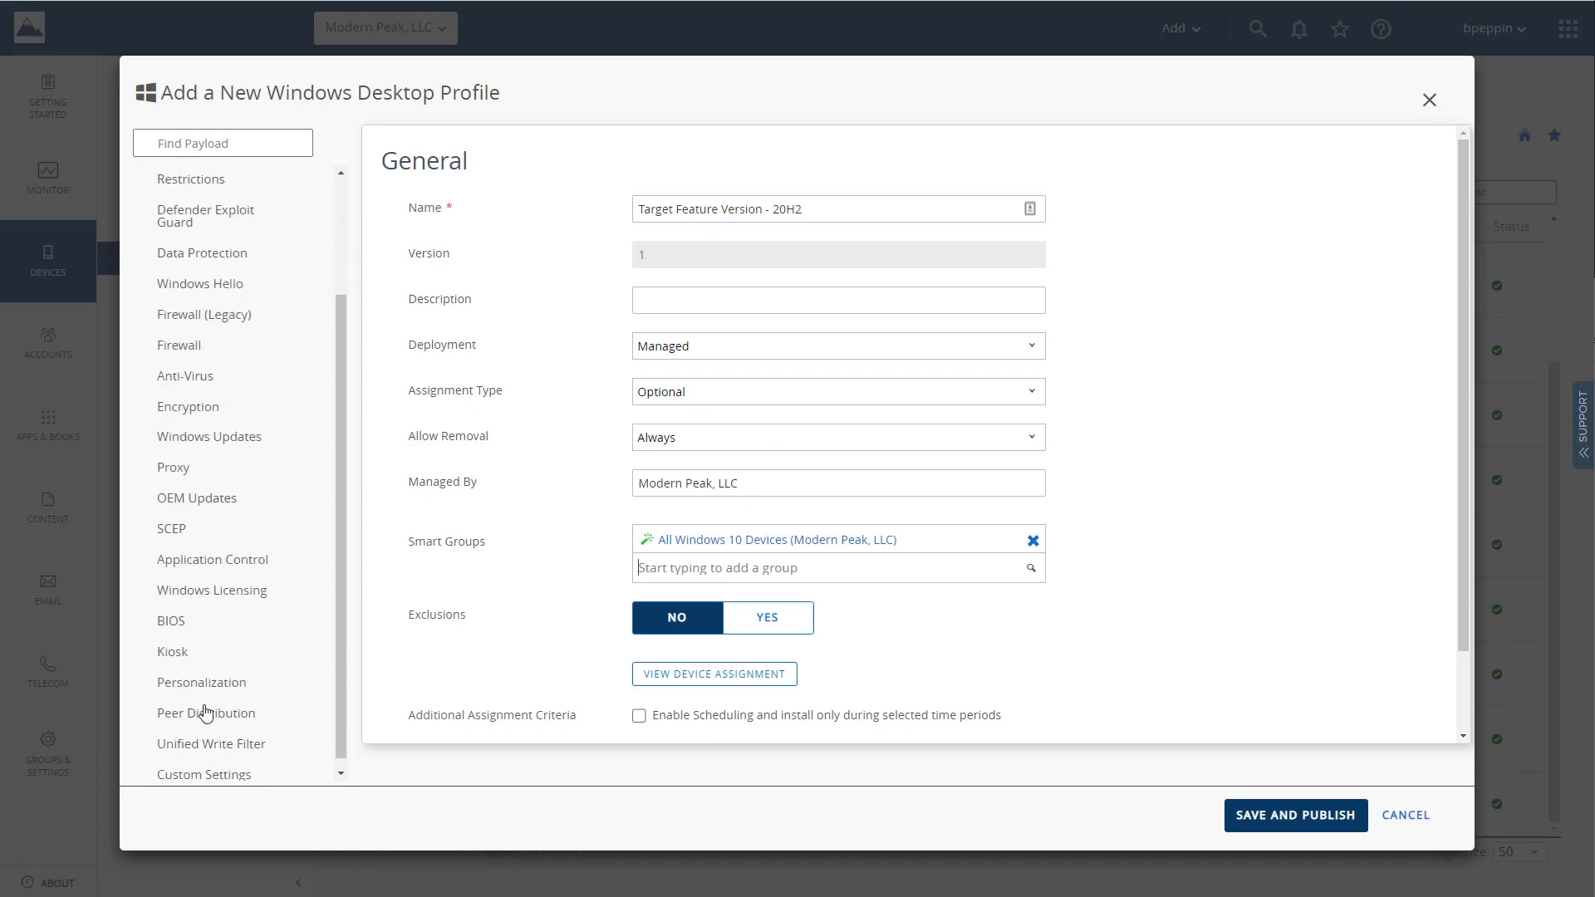
# - Add a Custom Settings payload with the pasted XML, changing the install Data from 2004 to 20H2
pyautogui.click(209, 766)
pyautogui.click(834, 344)
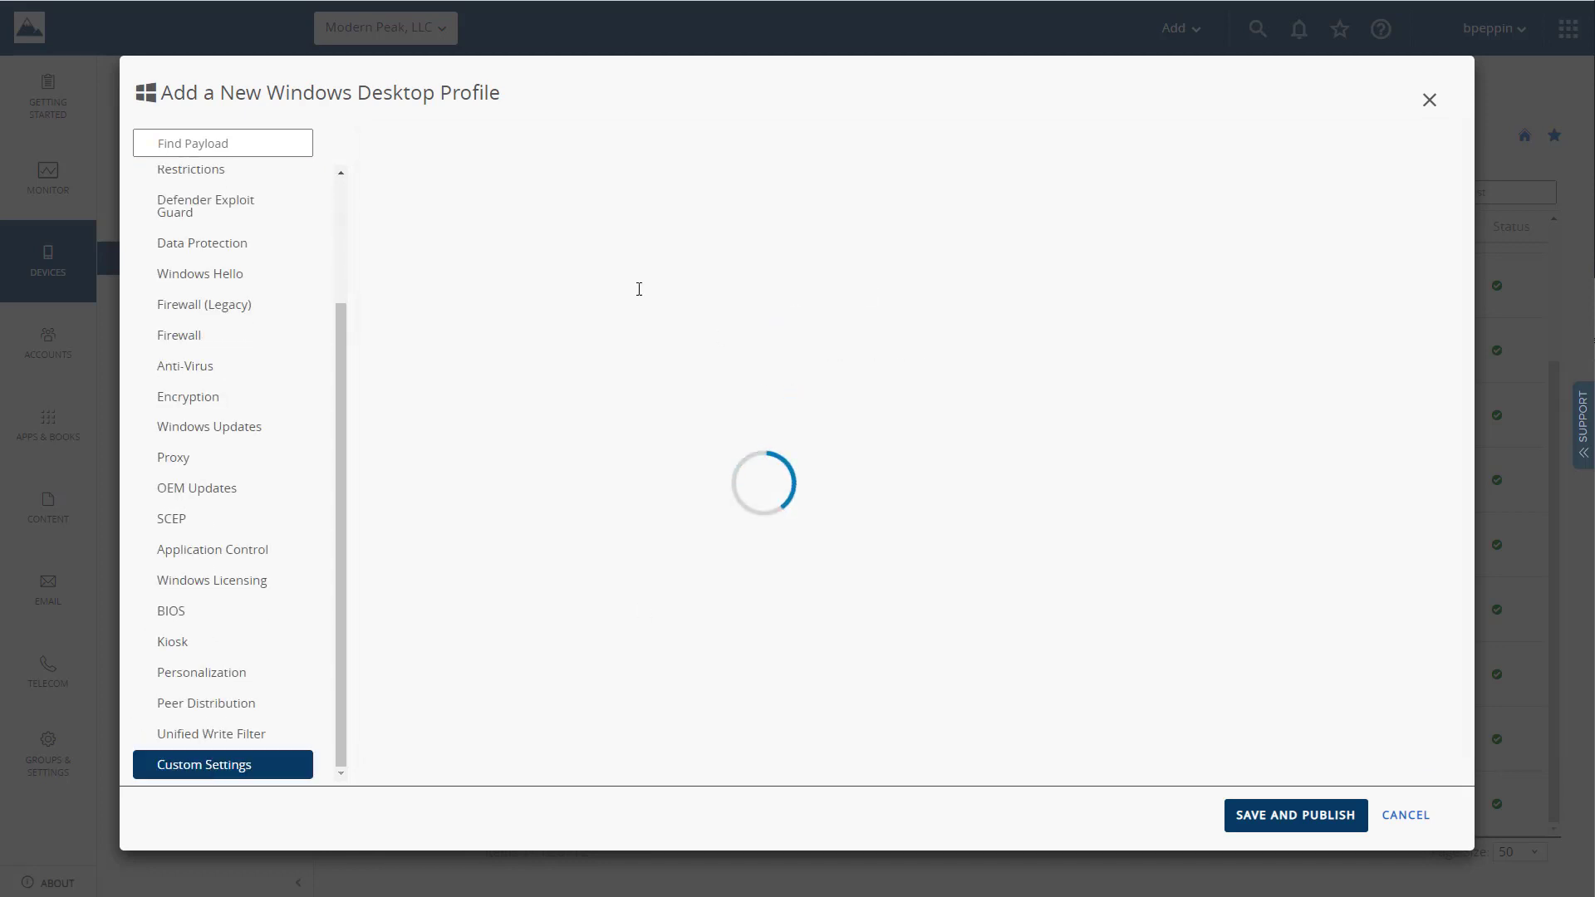
pyautogui.write('<Replace>     <CmdID>1</CmdID>     <Item>       <Target>         <LocURI>./Vendor/MSFT/Policy/Config/Update/TargetReleaseVersion</LocURI>       </Target>       <Meta>         <Format xmlns="syncml:metinf">chr</Format>       </Meta>       <Data>2004</Data>     </Item>   </Replace>')
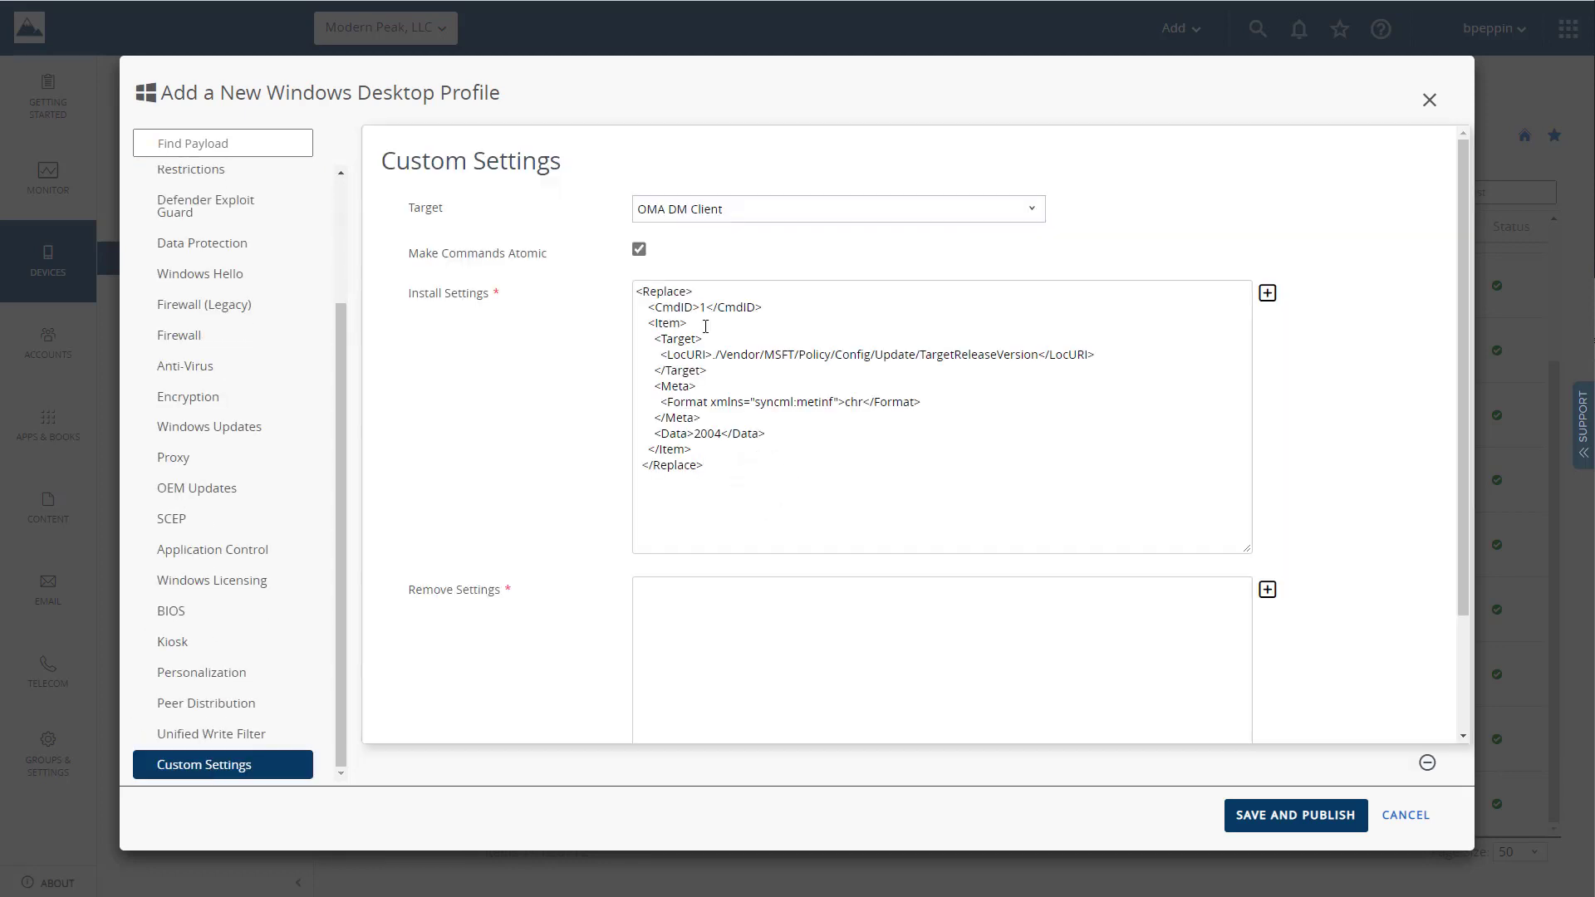
pyautogui.doubleClick(708, 433)
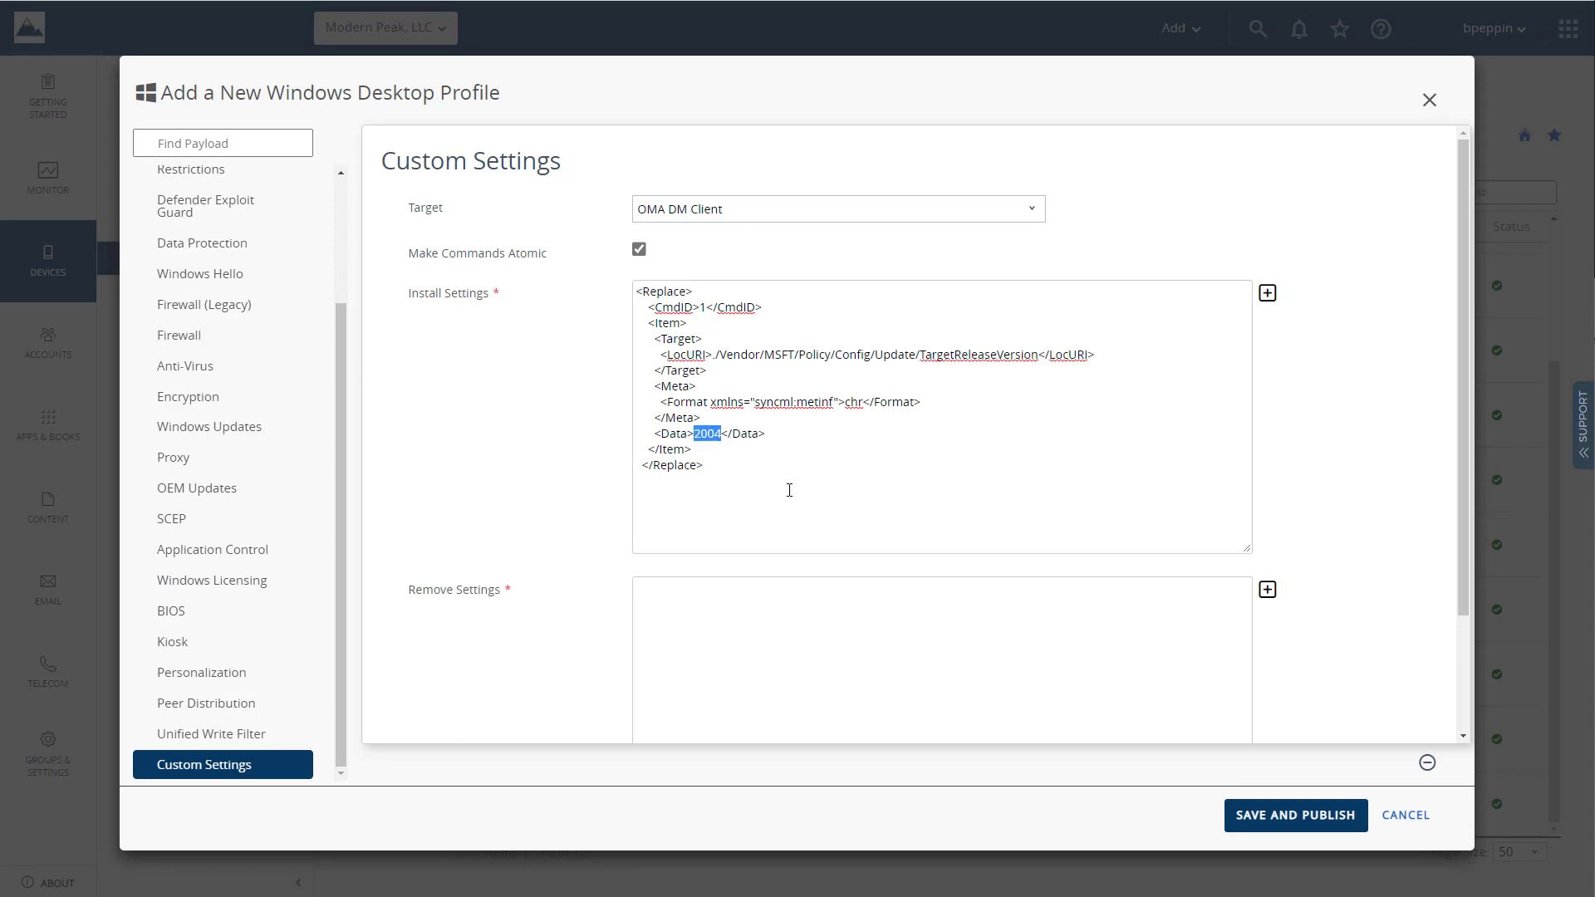
pyautogui.write('20H2')
pyautogui.press('BackSpace')
pyautogui.press('BackSpace')
pyautogui.press('BackSpace')
pyautogui.press('BackSpace')
pyautogui.write('21H1')
pyautogui.press('BackSpace')
pyautogui.press('BackSpace')
pyautogui.press('BackSpace')
pyautogui.write('0H2')
# - Paste the XML into Remove Settings and set its Data value to 20H2
pyautogui.write('<Replace>   <CmdID>1</CmdID>   <Item>    <Target>     <LocURI>./Vendor/MSFT/Policy/Config/Update/TargetReleaseVersion</LocURI>    </Target>    <Meta>     <Format xmlns="syncml:metinf">chr</Format>    </Meta>    <Data>2004</Data>   </Item>  </Replace>')
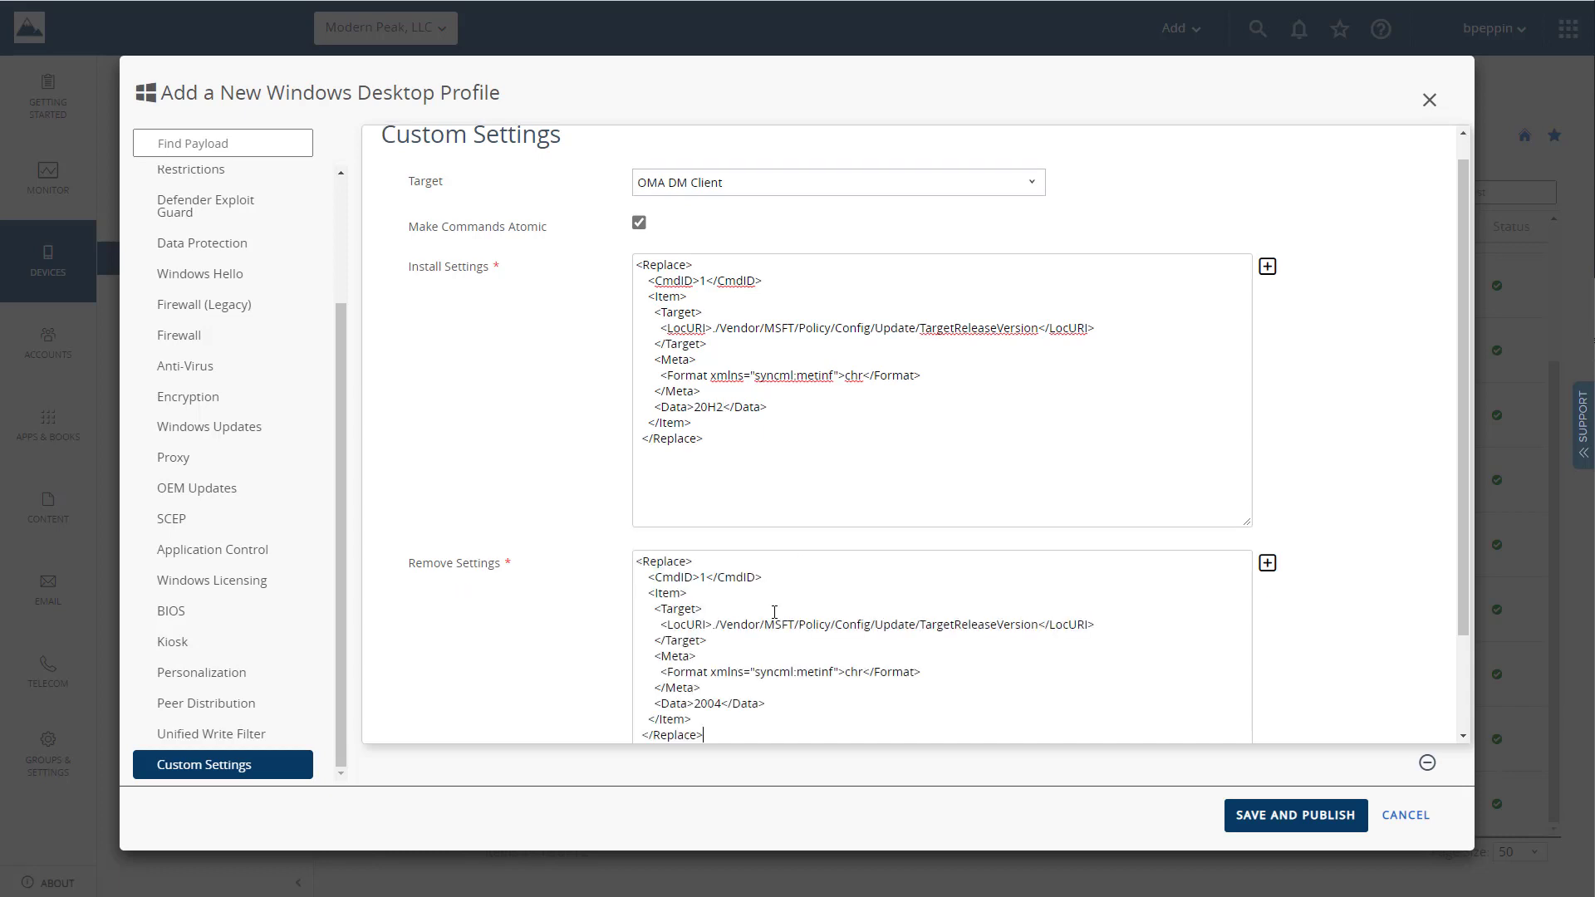
pyautogui.scroll(1, 490, 499)
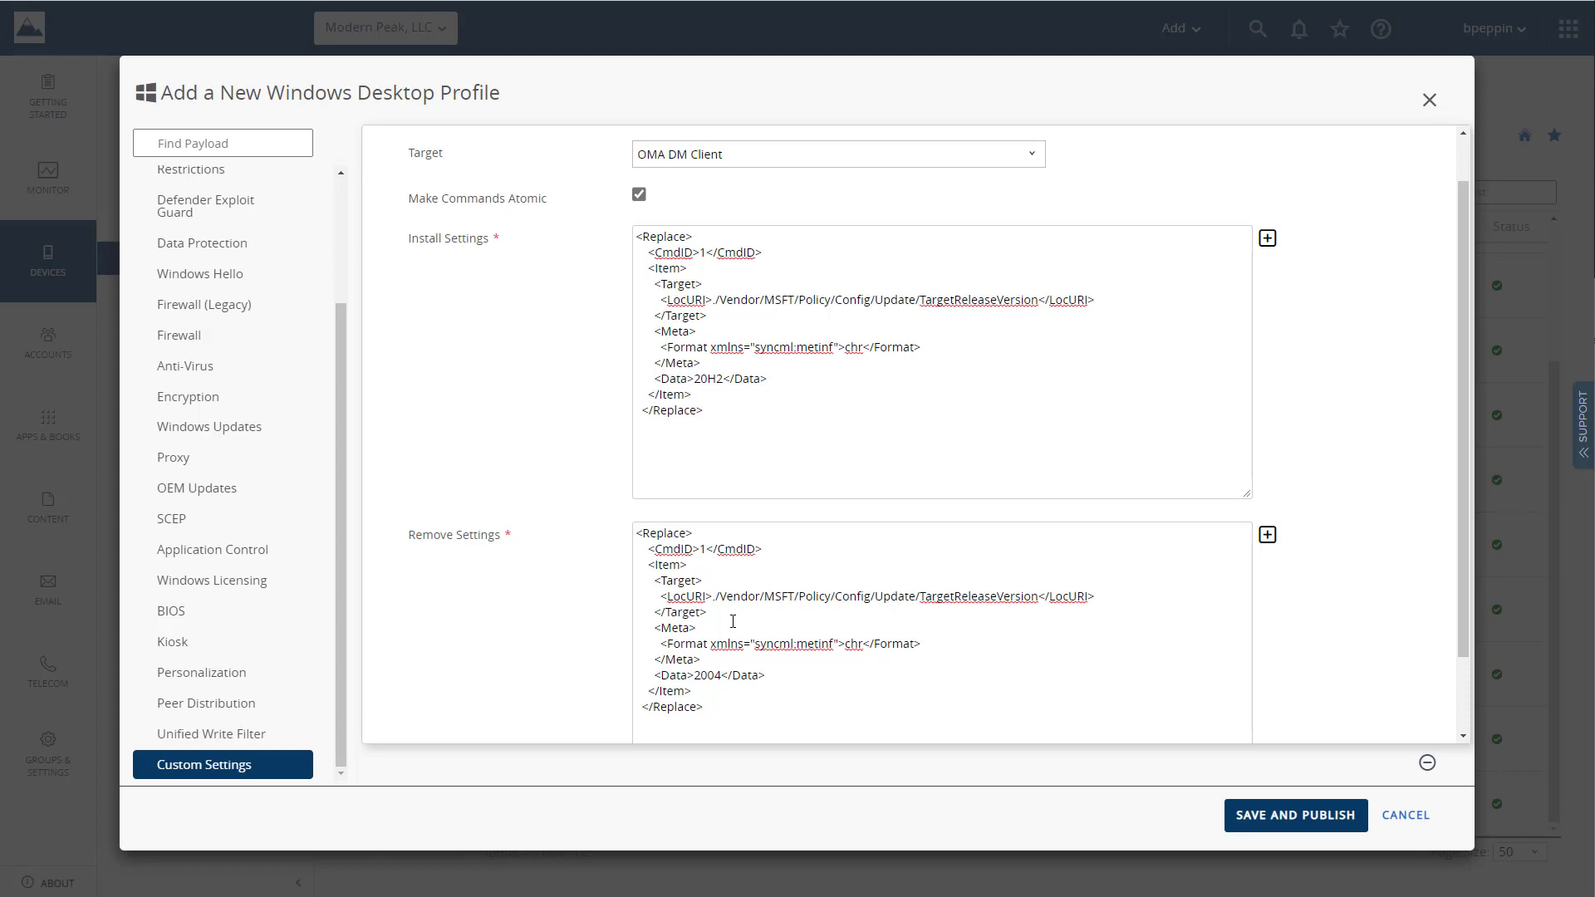
pyautogui.doubleClick(711, 680)
pyautogui.write('20H2')
pyautogui.hotkey('ctrl', 'a')
pyautogui.click(708, 613)
pyautogui.doubleClick(705, 678)
pyautogui.write('0')
pyautogui.press('BackSpace')
pyautogui.write('20H2')
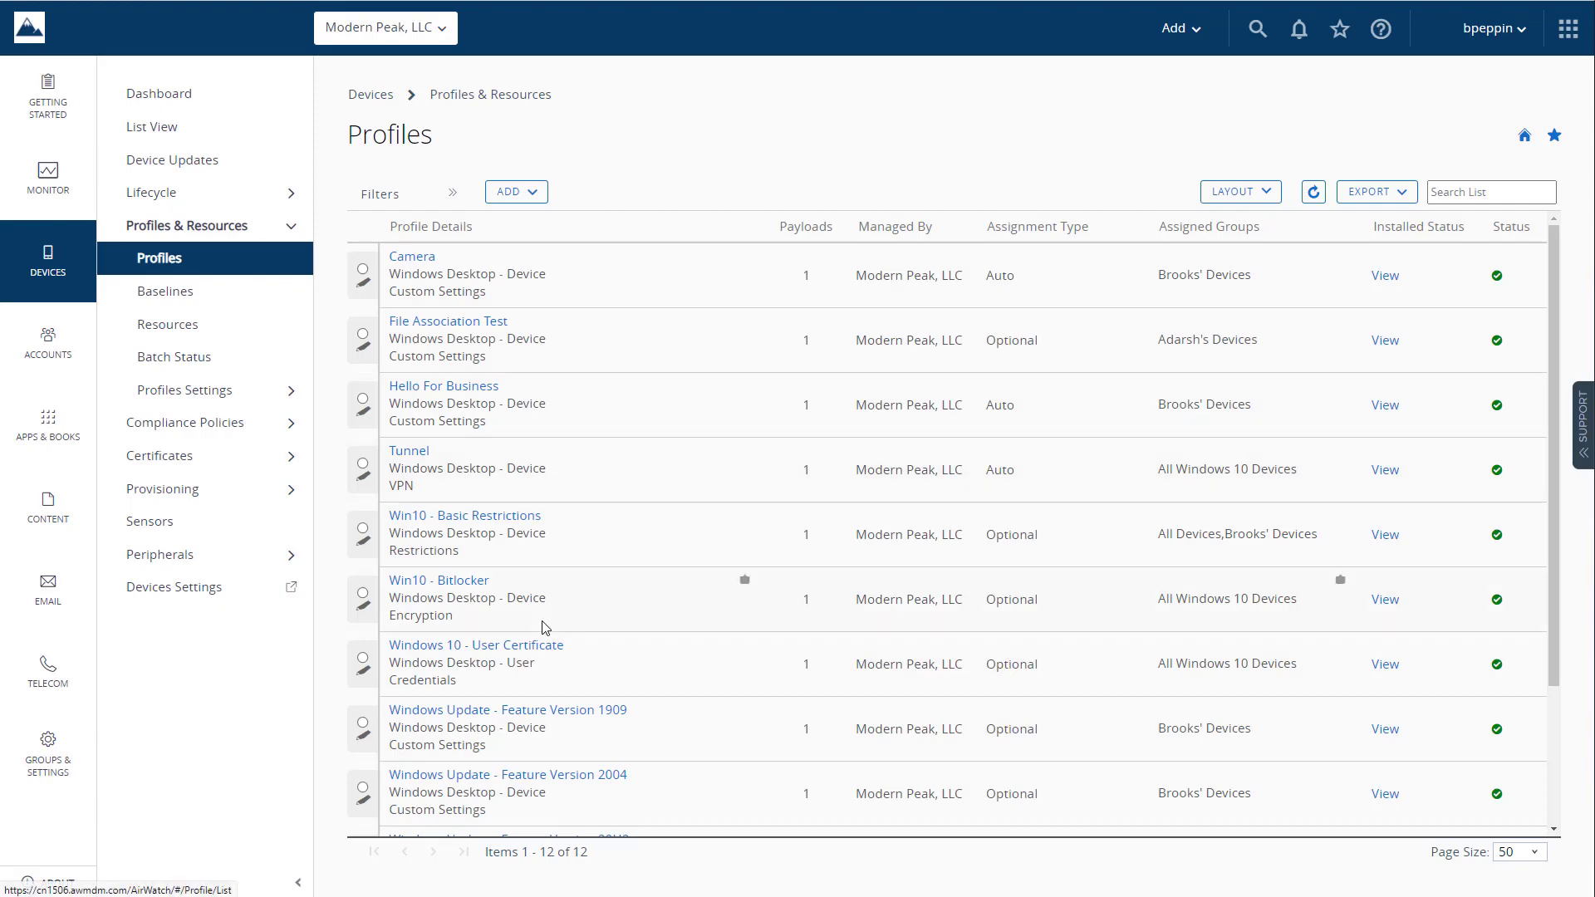
# - Show the device's assigned profiles and refresh them, revealing Feature Version 20H2 as failed
pyautogui.scroll(-3, 543, 626)
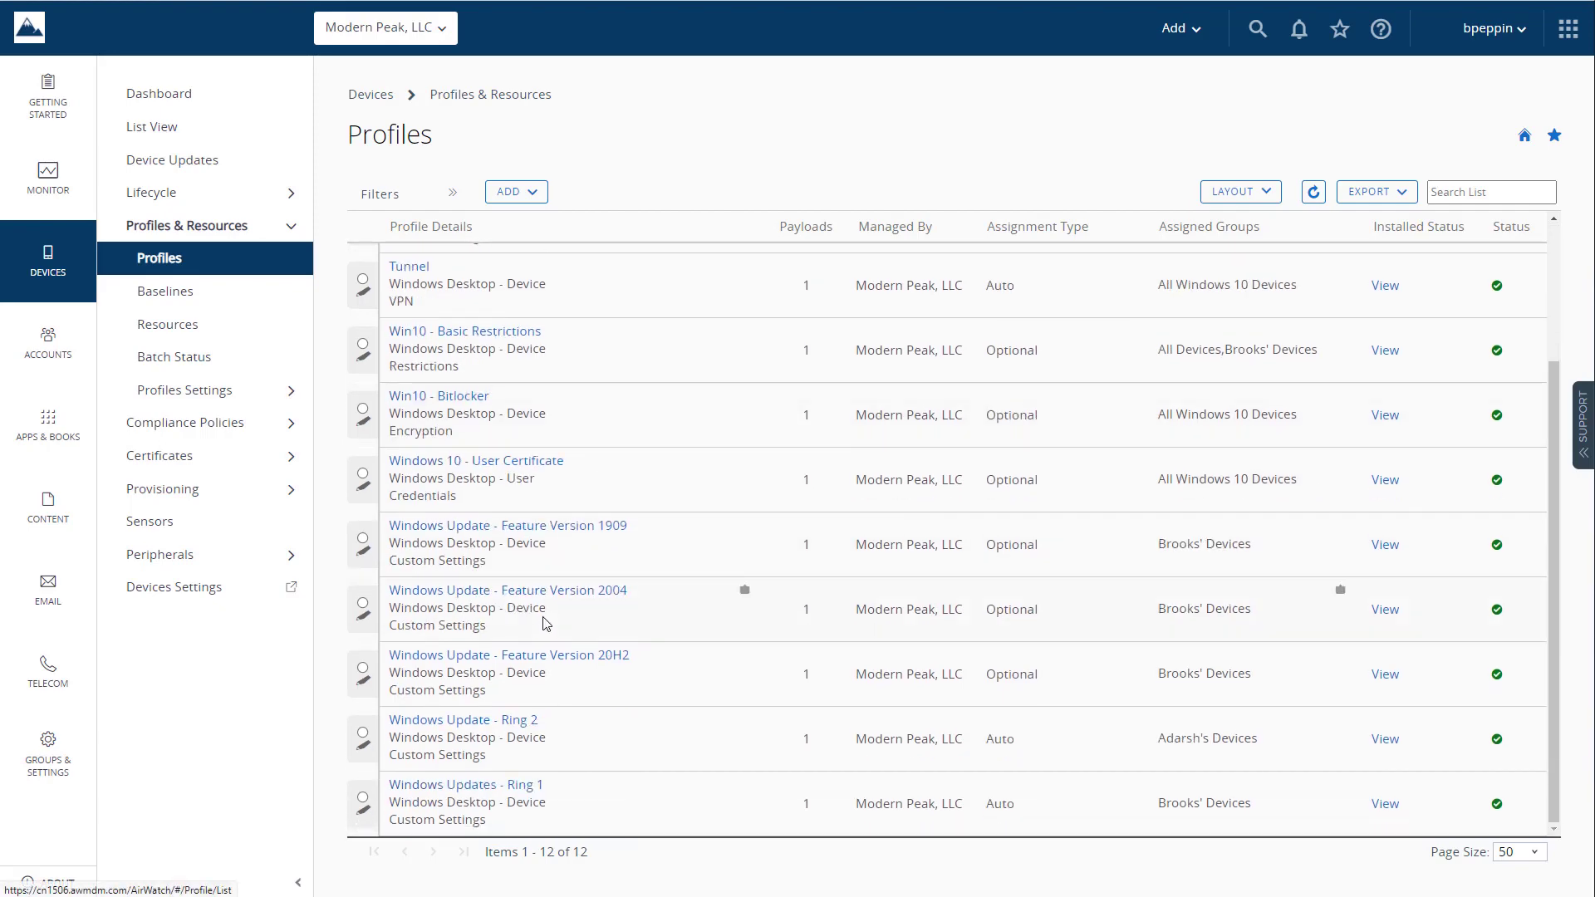
pyautogui.hotkey('alt', 'Left')
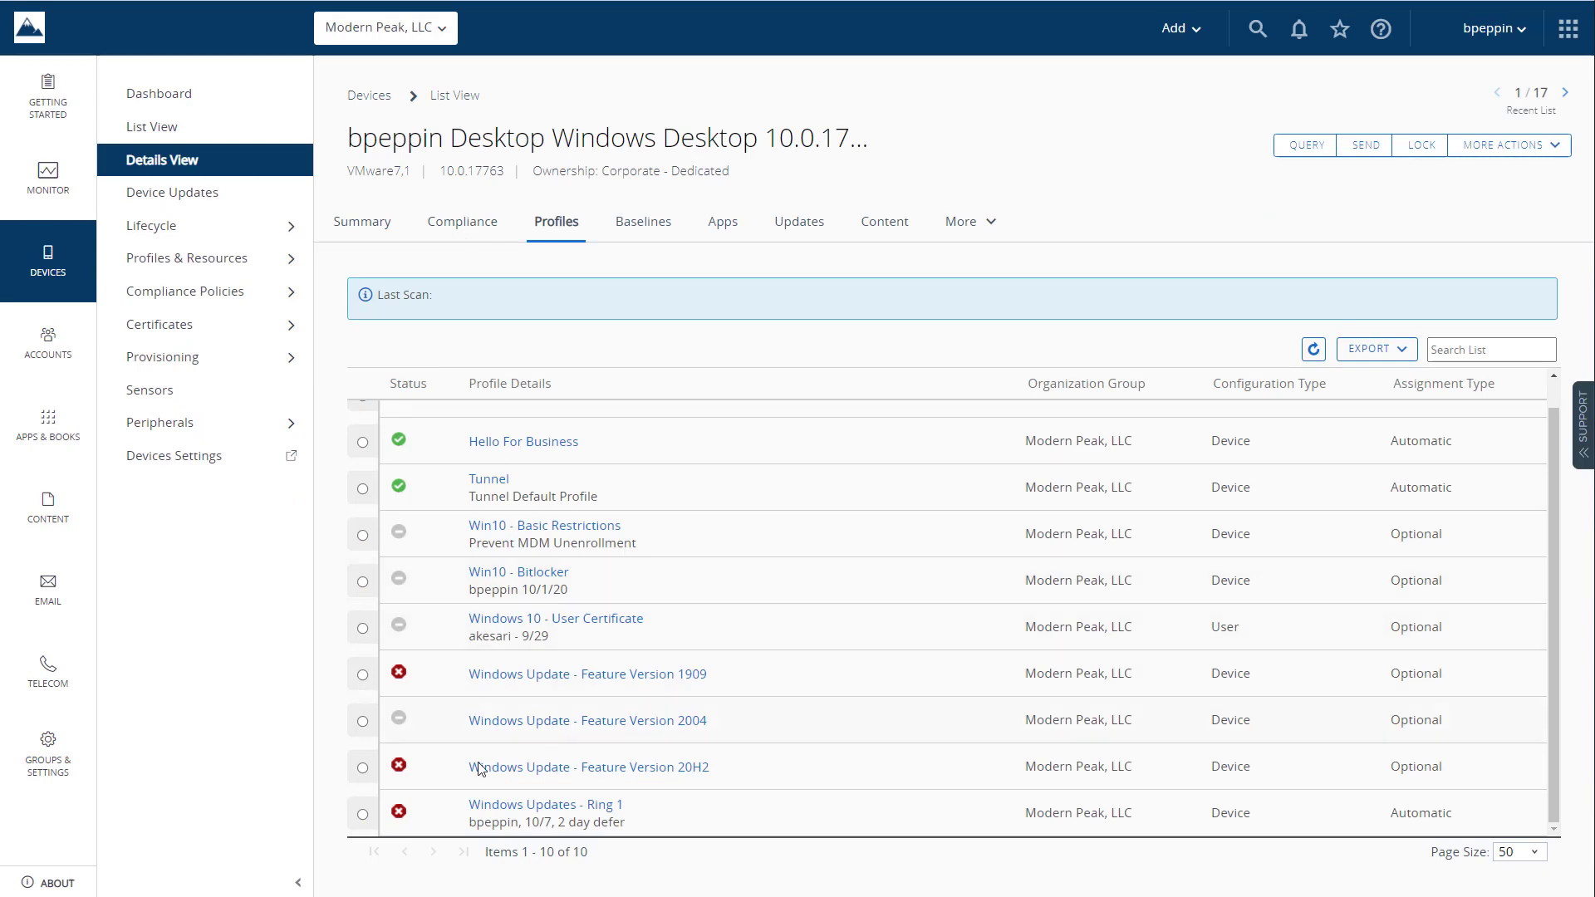
pyautogui.click(1312, 350)
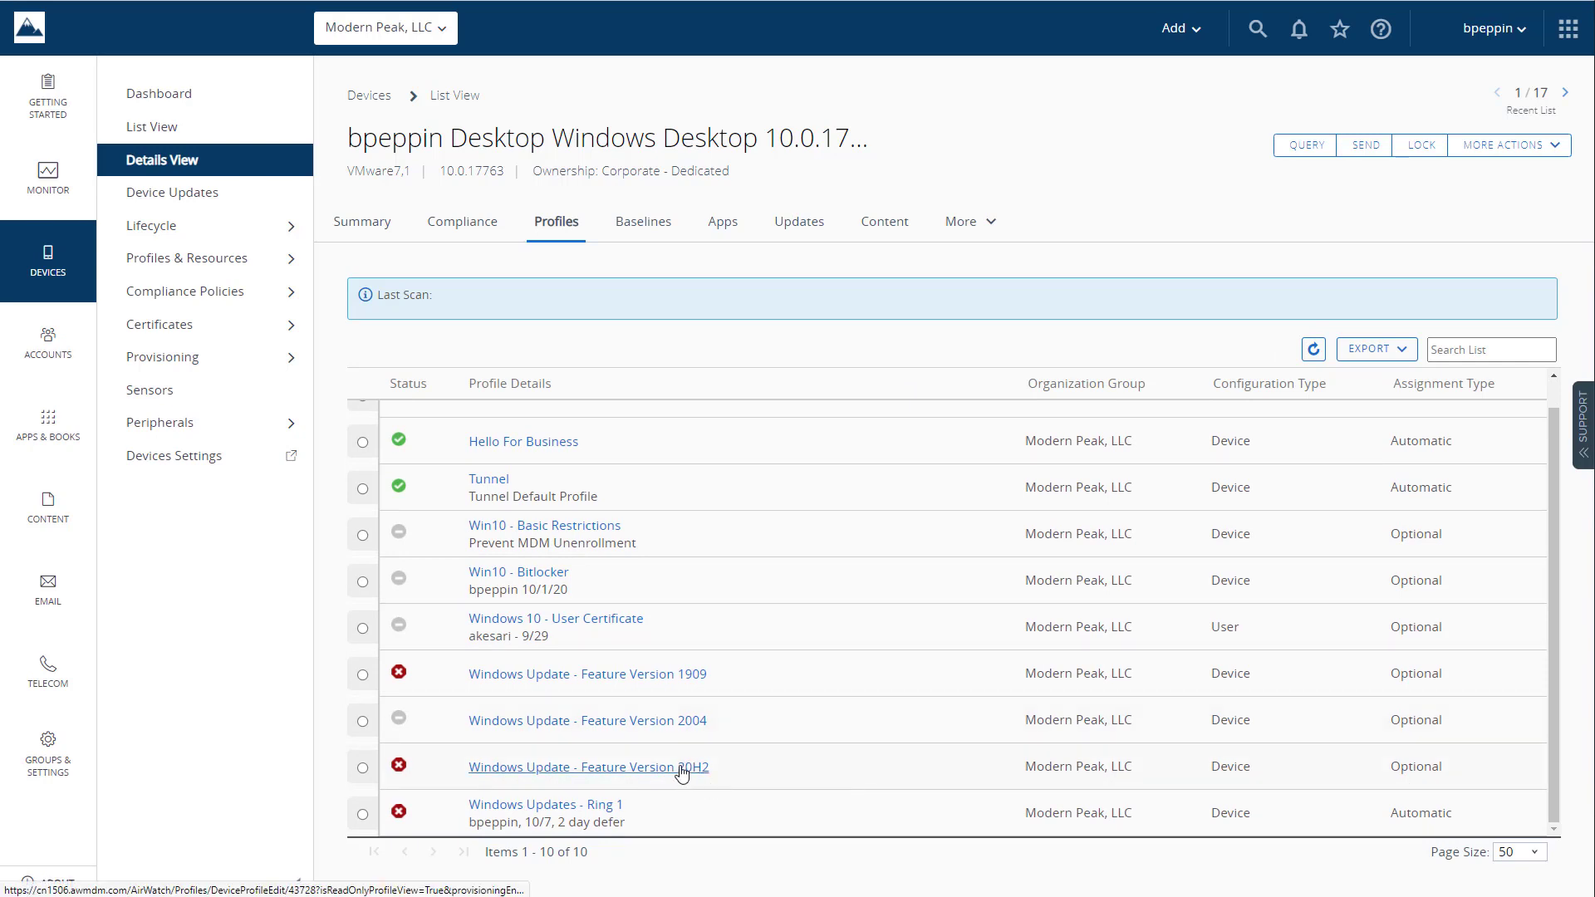
pyautogui.click(678, 768)
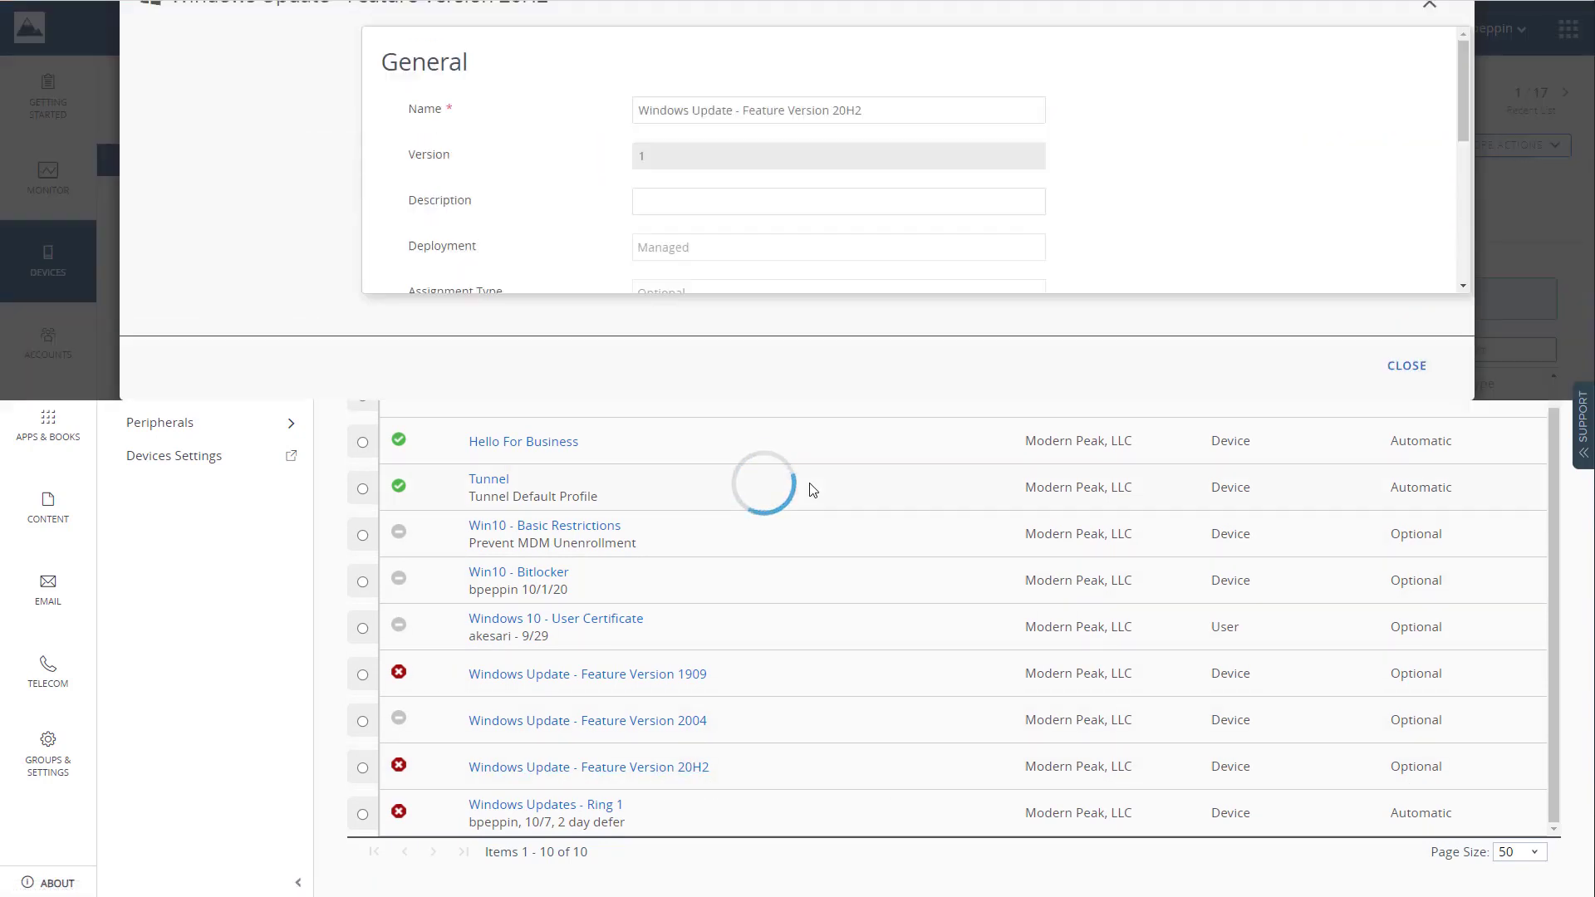
pyautogui.scroll(-5, 196, 775)
pyautogui.click(197, 768)
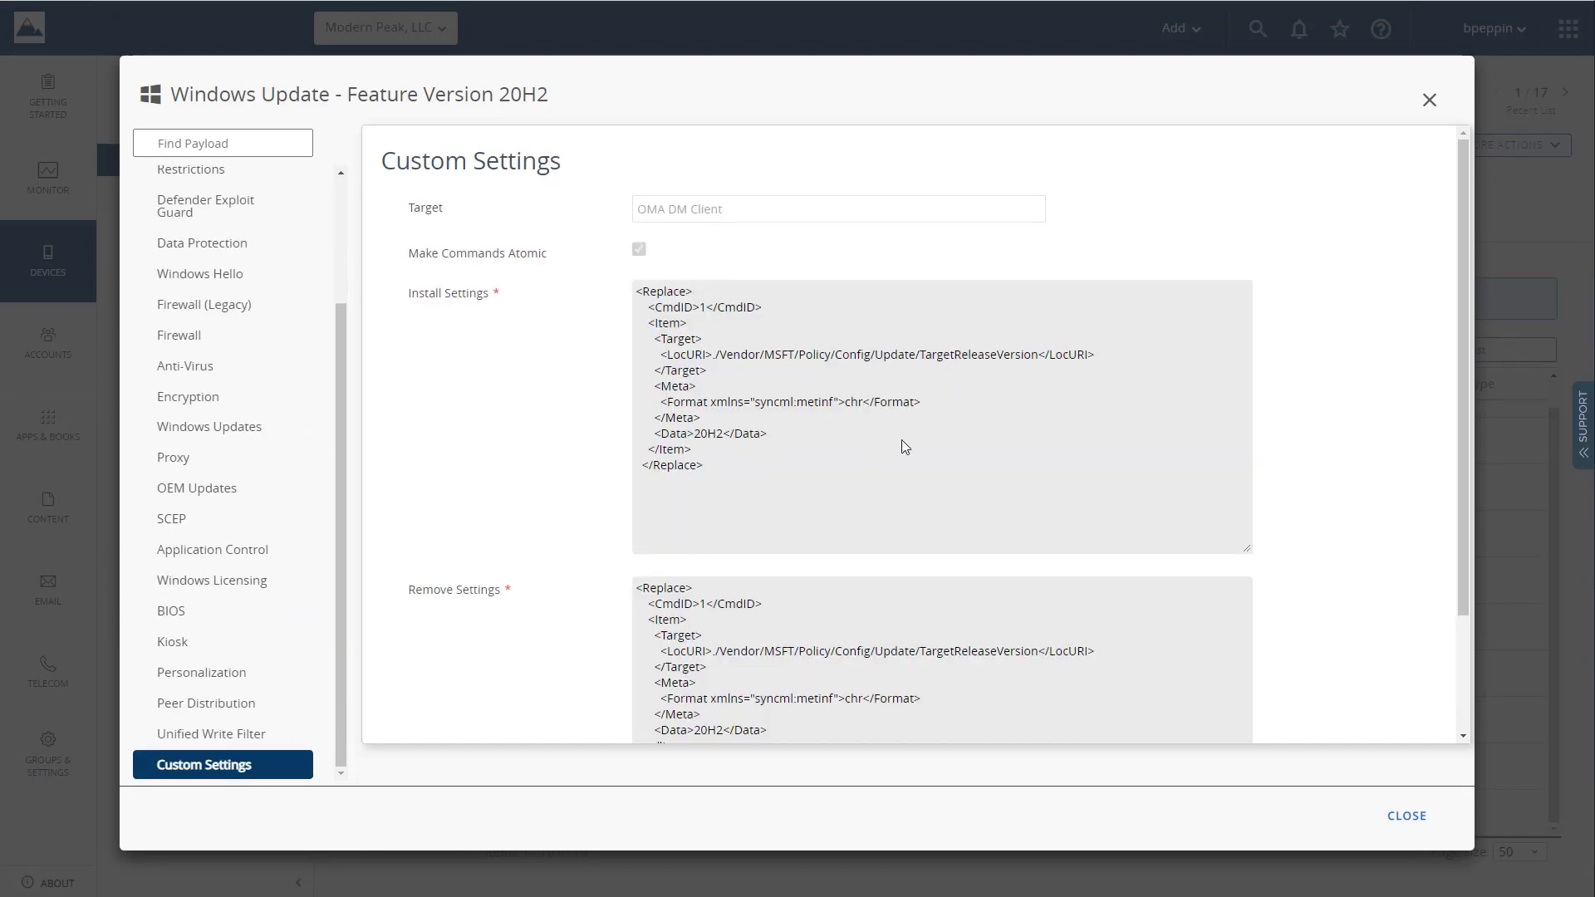
pyautogui.moveTo(695, 433); pyautogui.dragTo(723, 434)
pyautogui.click(1430, 100)
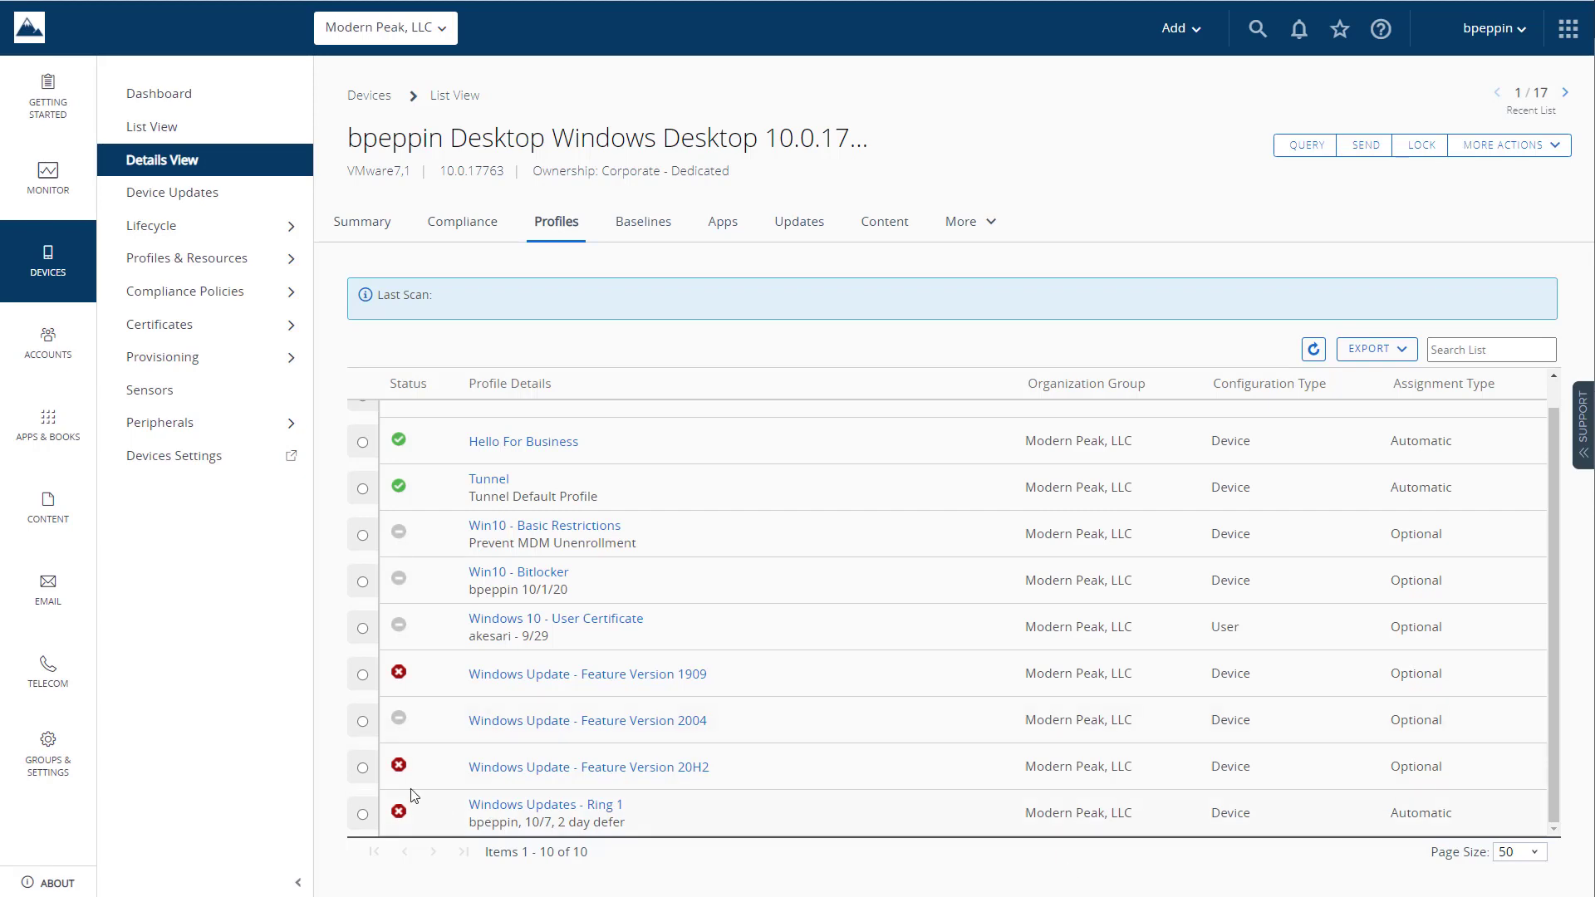
# - Install the 20H2 profile on the device again, confirm, and refresh its status
pyautogui.click(363, 768)
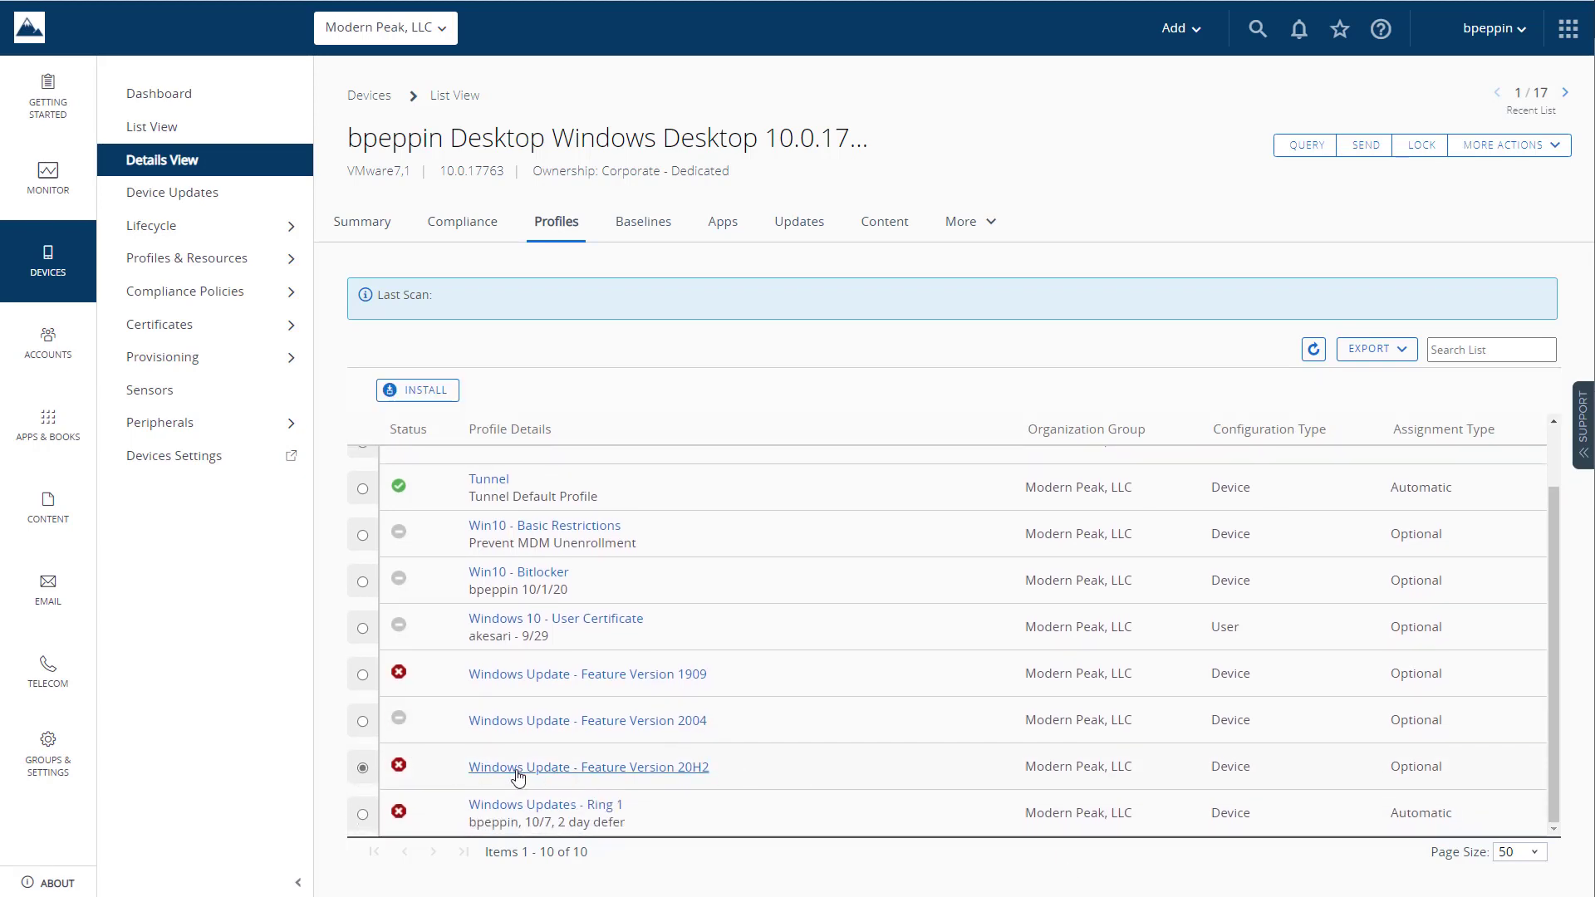
pyautogui.click(417, 390)
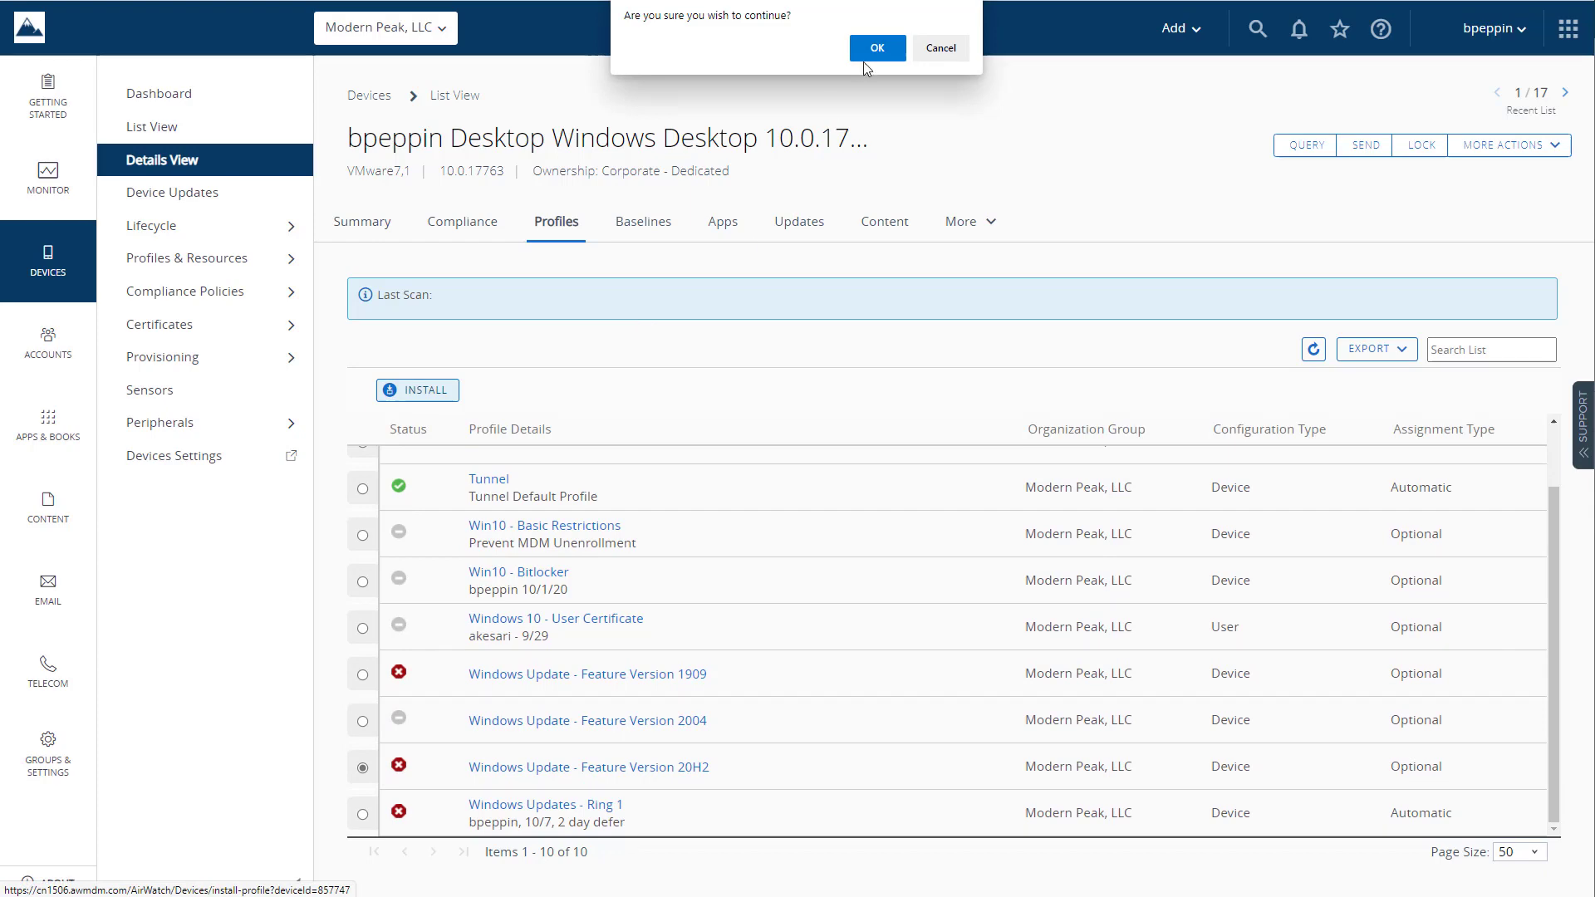
pyautogui.click(870, 50)
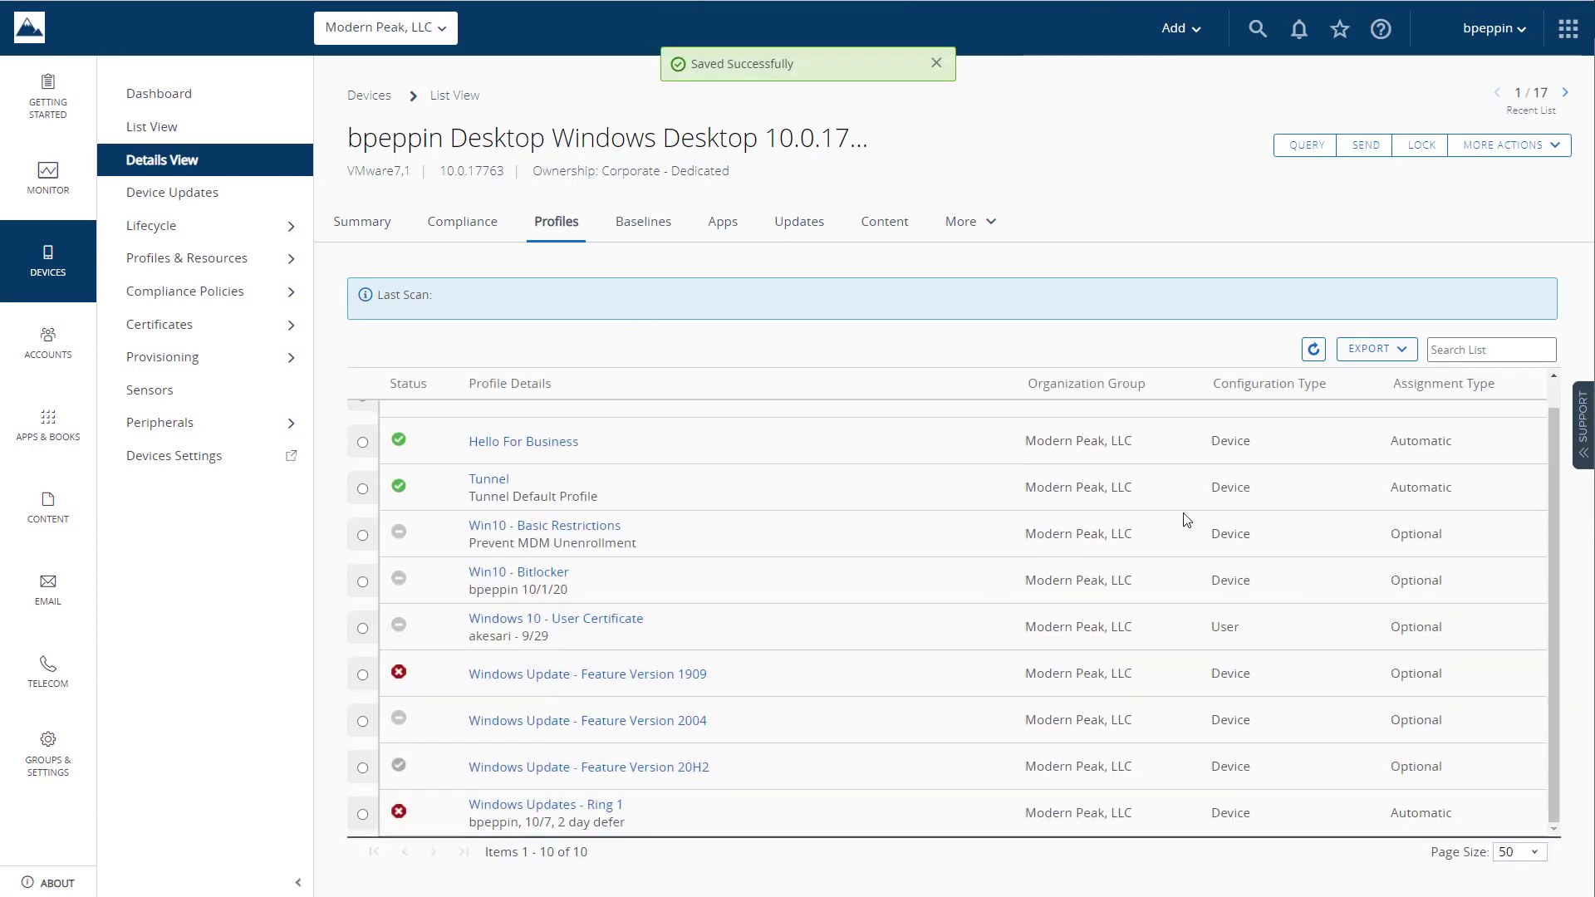
pyautogui.click(1314, 349)
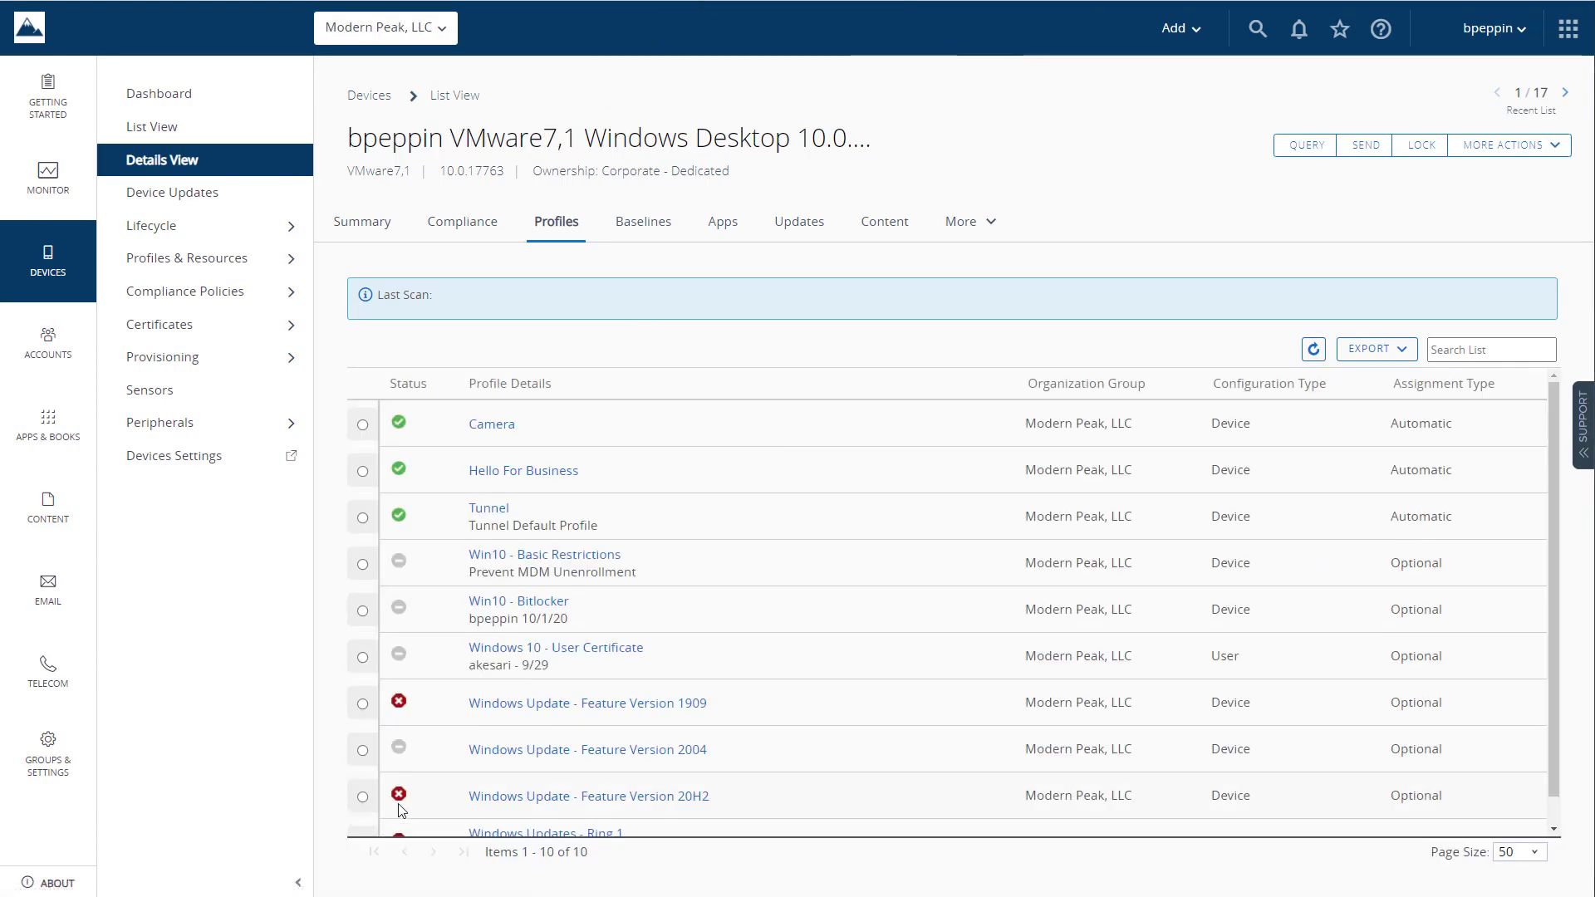
pyautogui.moveTo(405, 799)
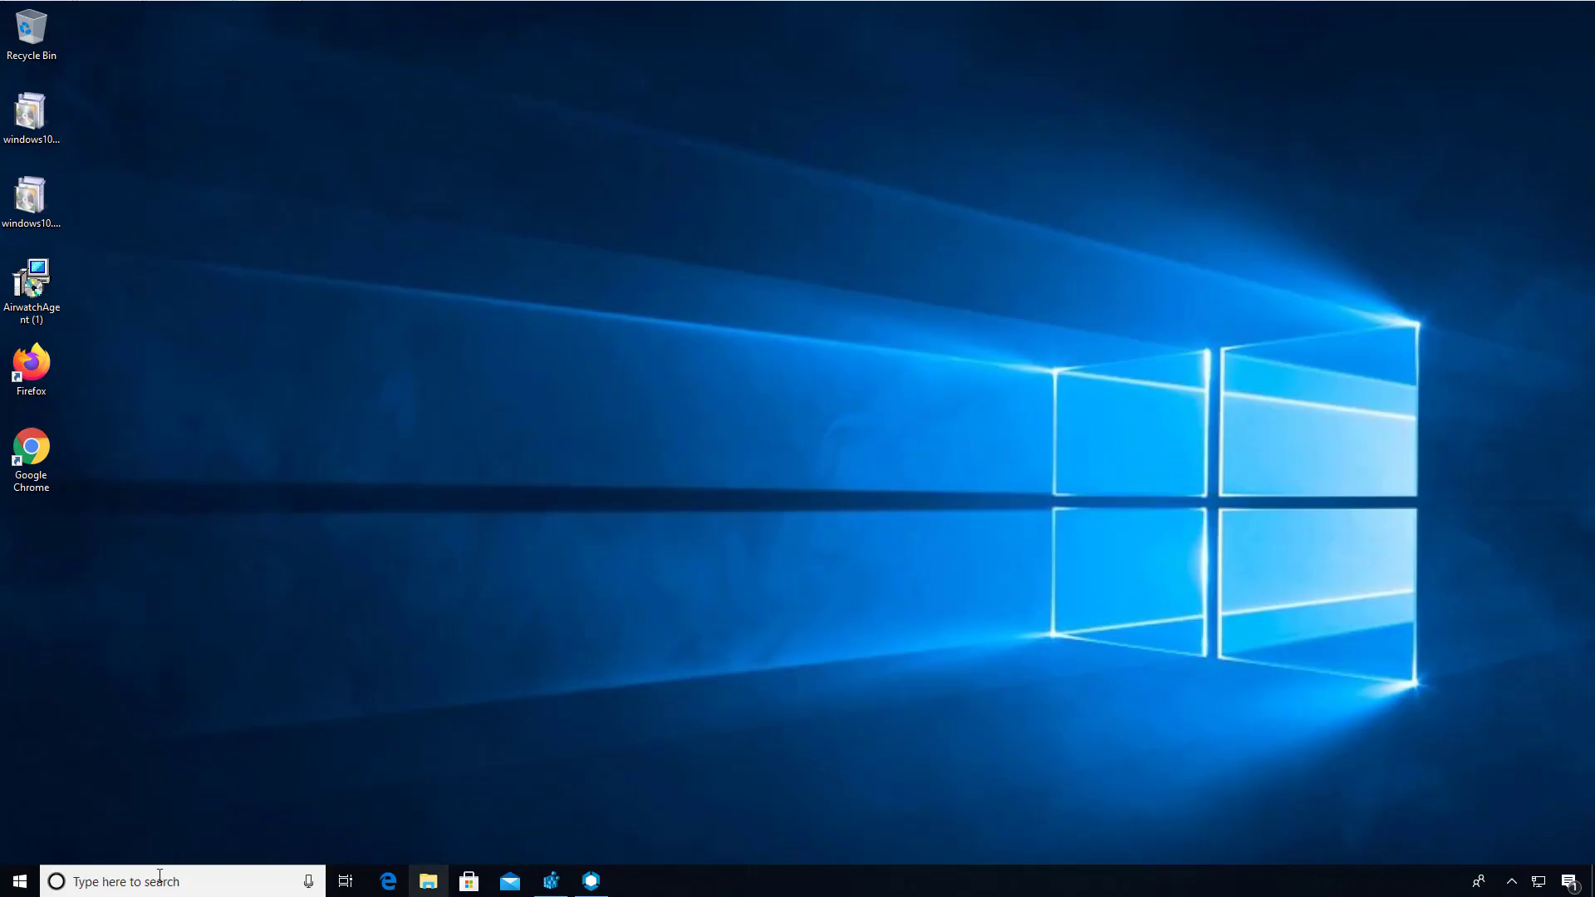
# - Search 'update' to reach Windows Update and restart now to finish the pending 1809 updates
pyautogui.click(146, 882)
pyautogui.write('update')
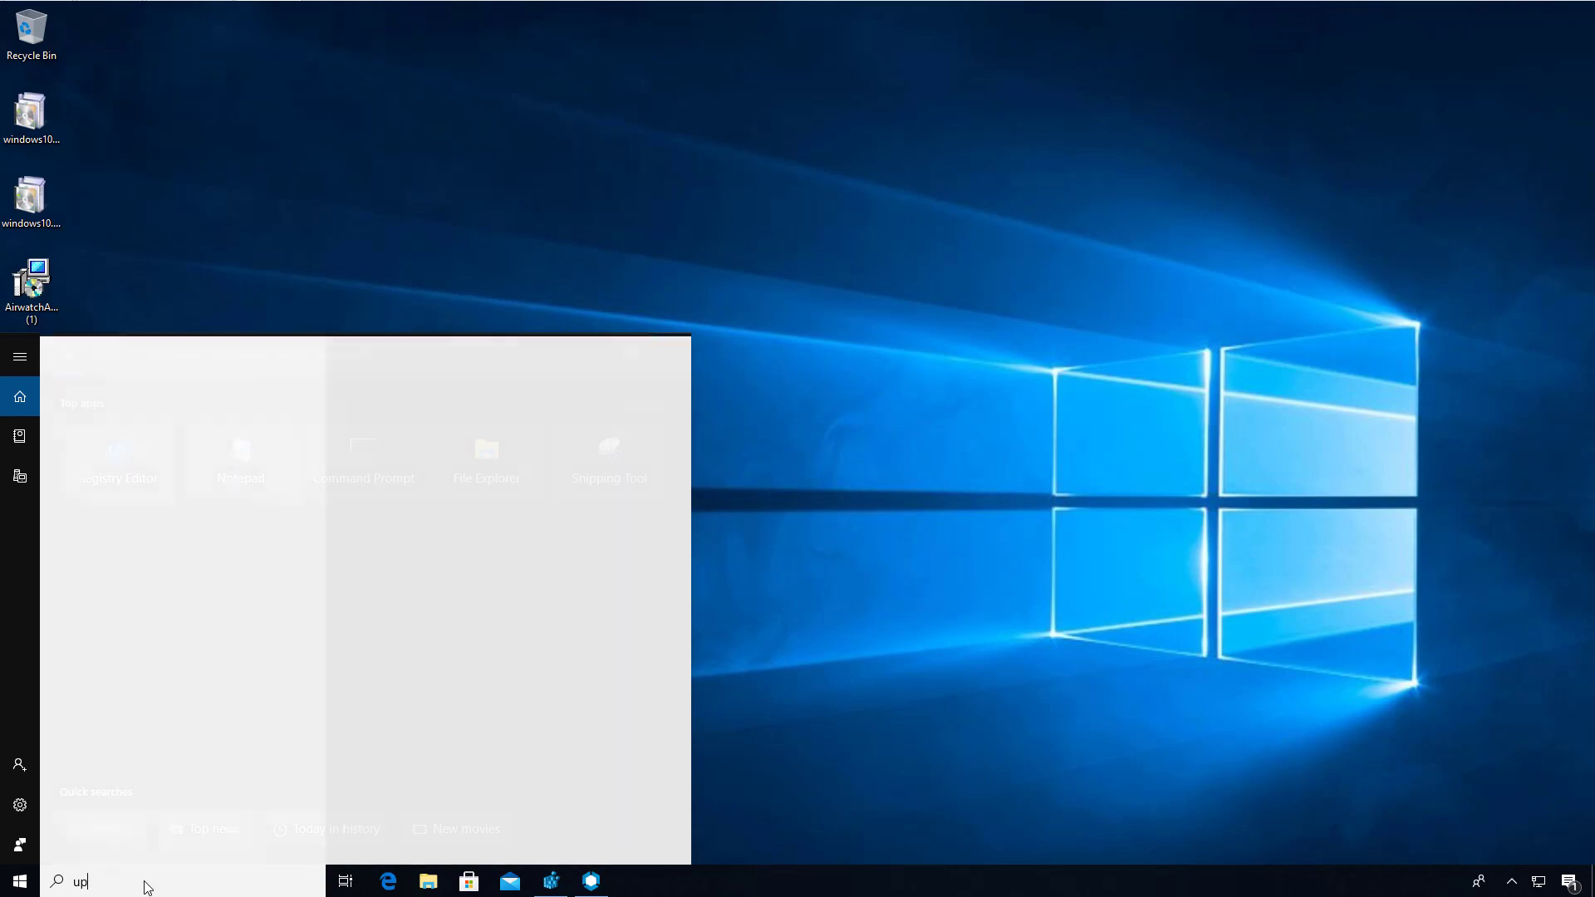
pyautogui.click(192, 442)
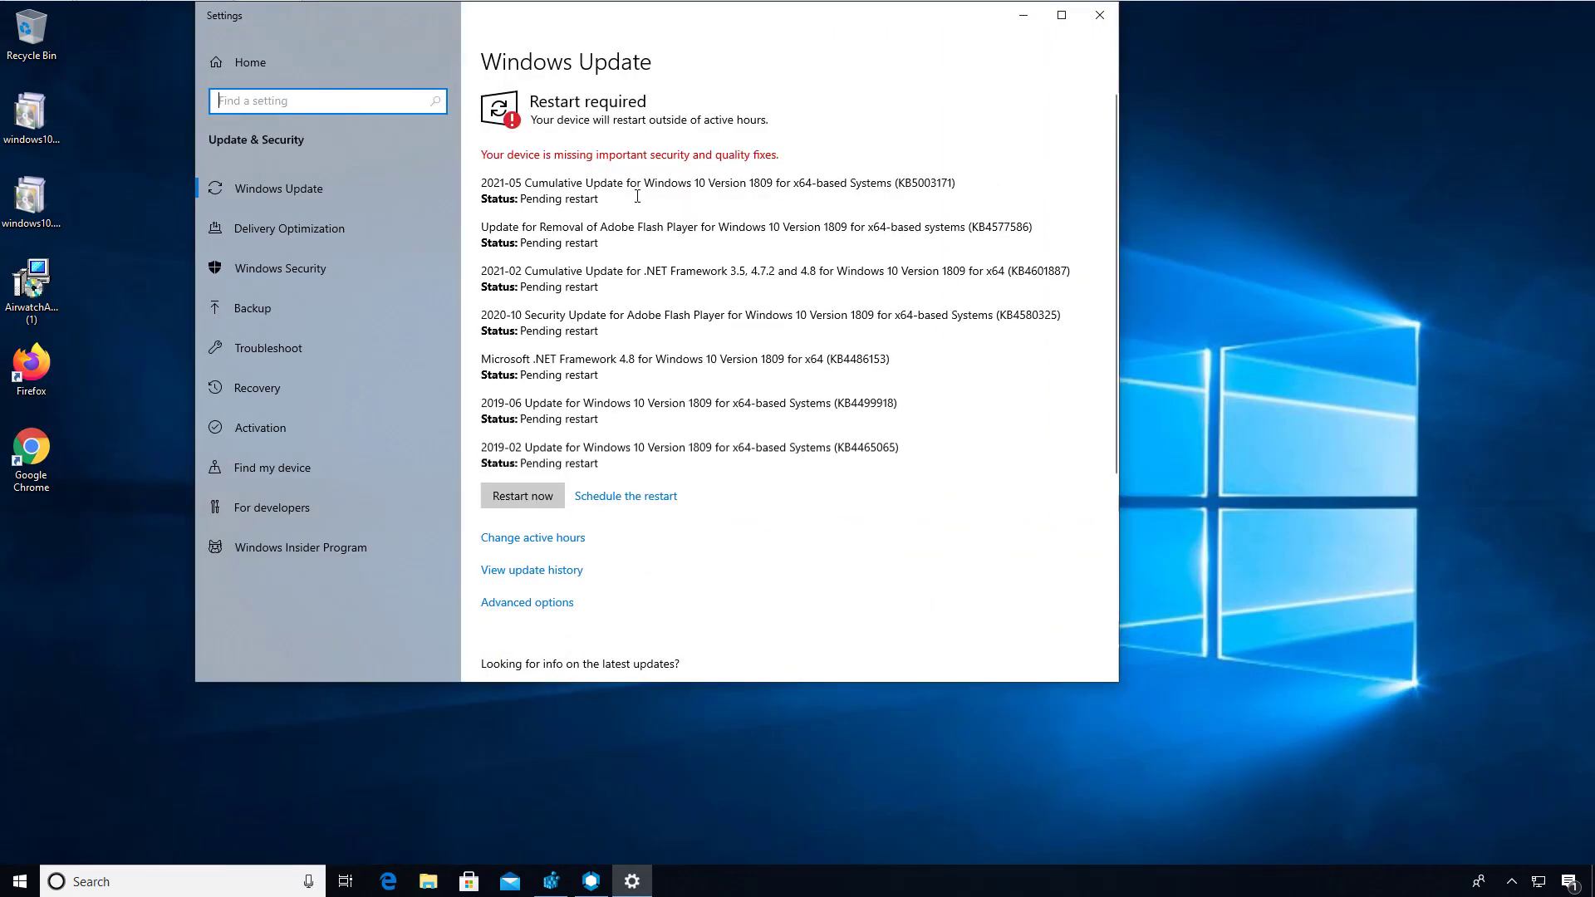
pyautogui.moveTo(526, 182); pyautogui.dragTo(865, 193)
pyautogui.click(550, 183)
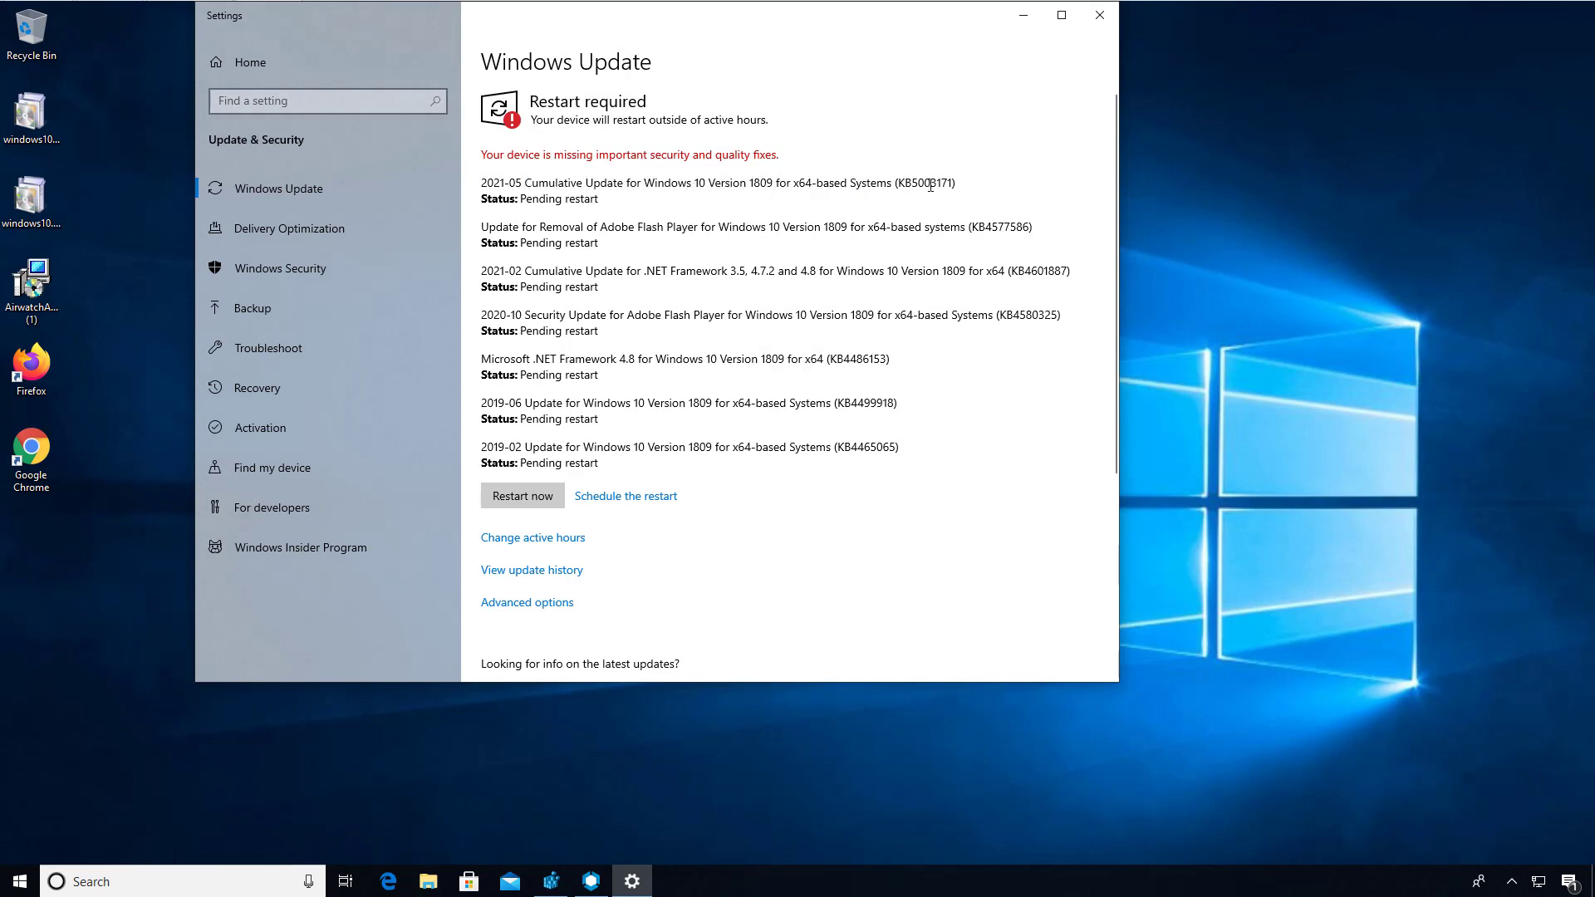
pyautogui.click(513, 499)
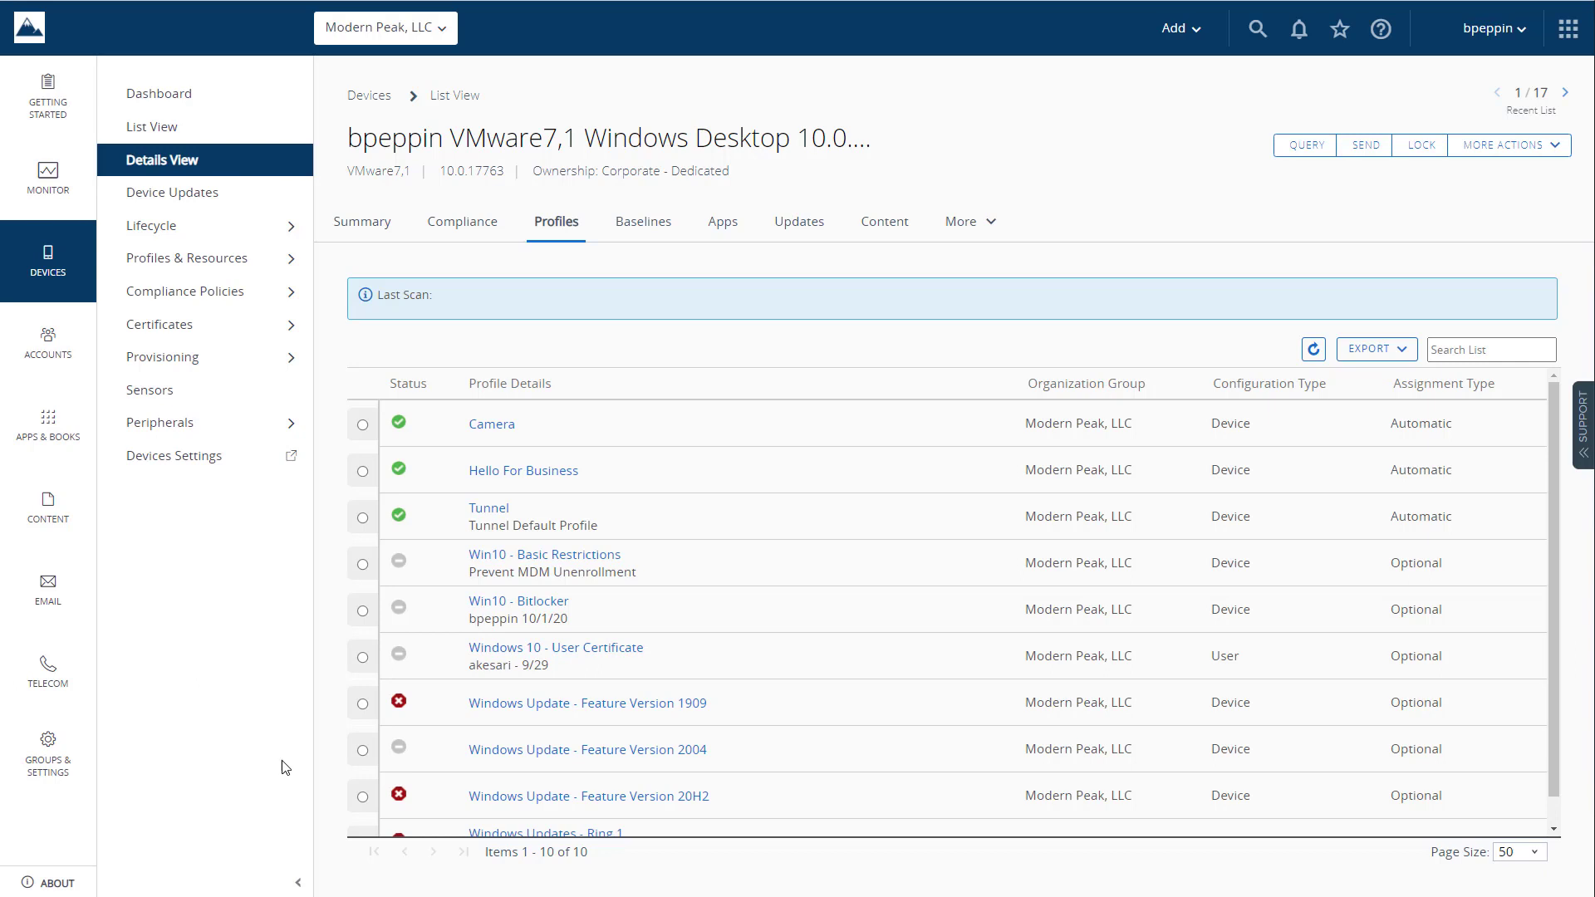
# - Select the Feature Version 20H2 profile and install it on the device, confirming with OK
pyautogui.click(362, 798)
pyautogui.scroll(-1, 365, 802)
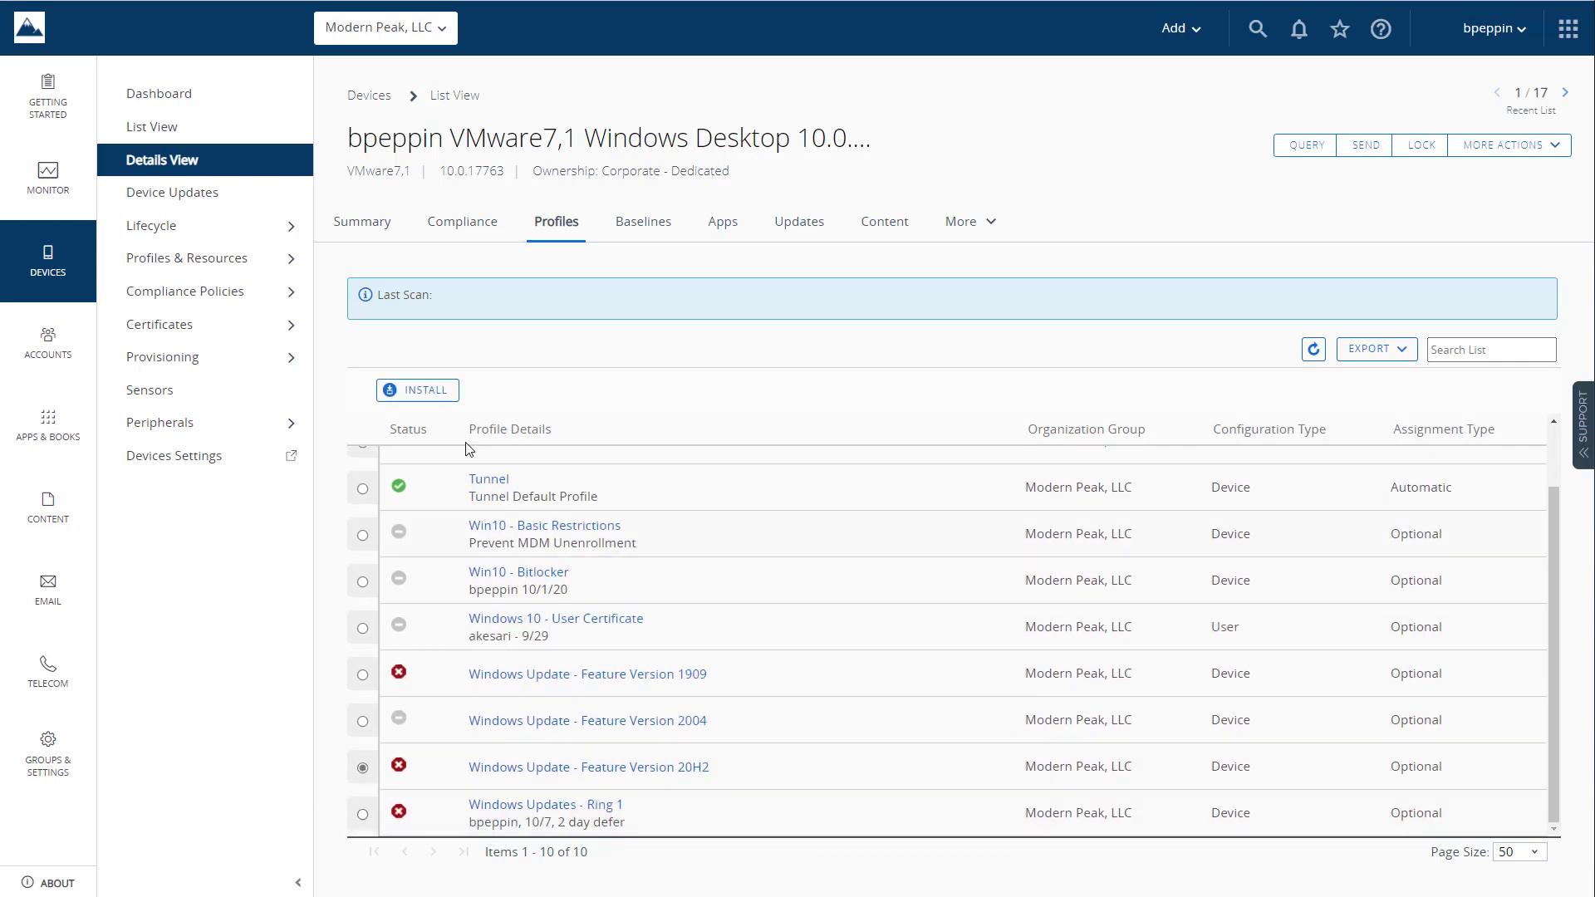
pyautogui.click(439, 388)
pyautogui.click(874, 46)
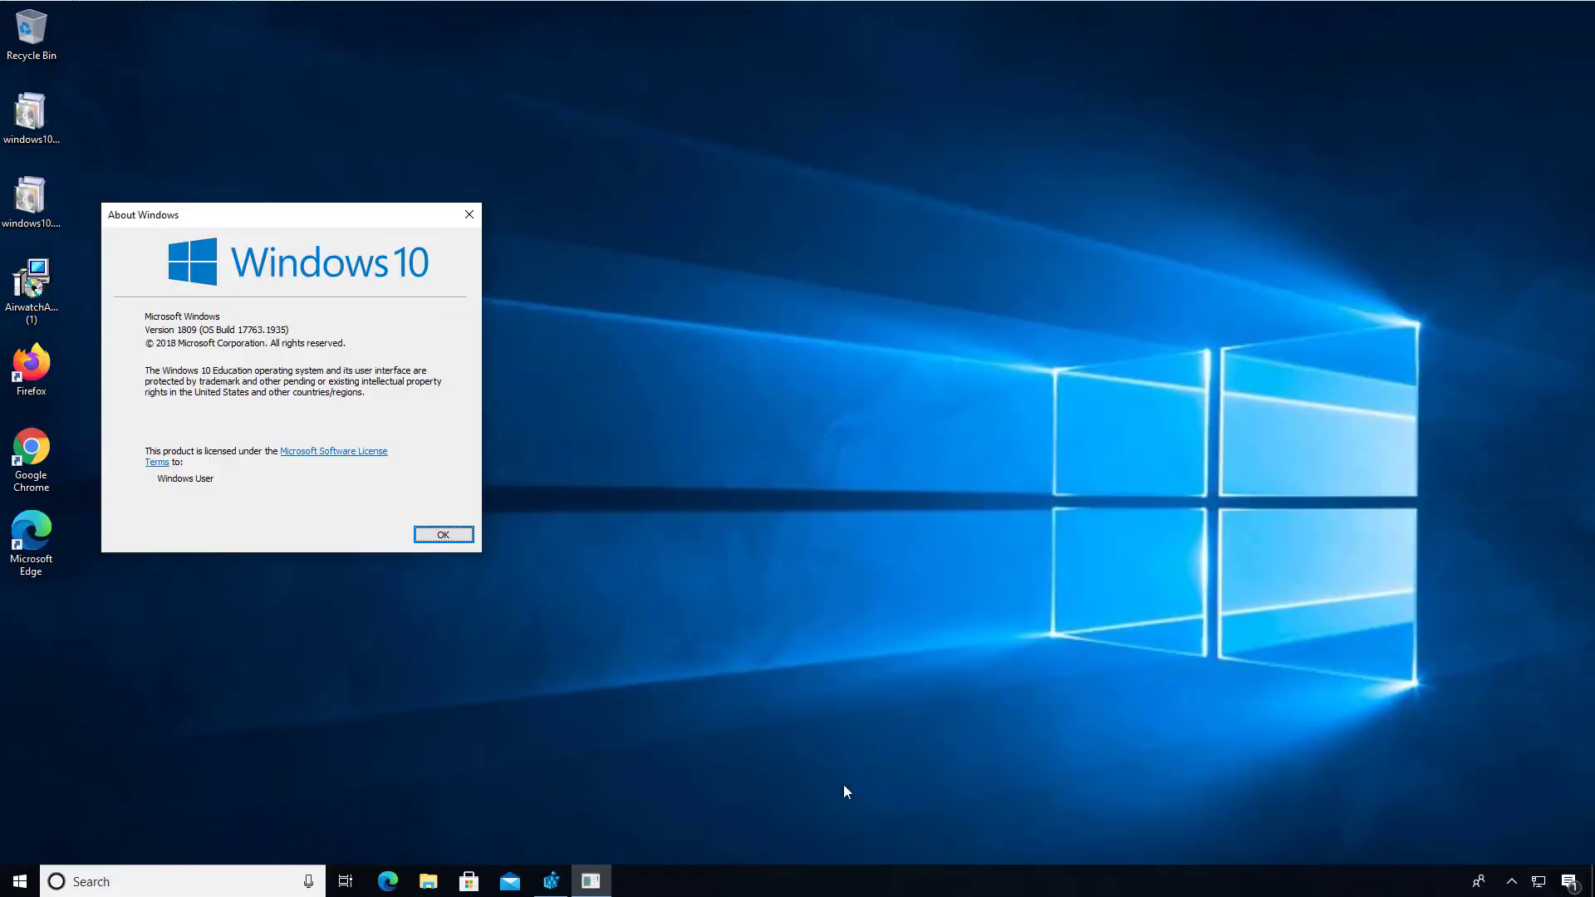
# - Bring up Registry Editor and expand HKEY_LOCAL_MACHINE > SOFTWARE > Microsoft down to Policies
pyautogui.click(551, 881)
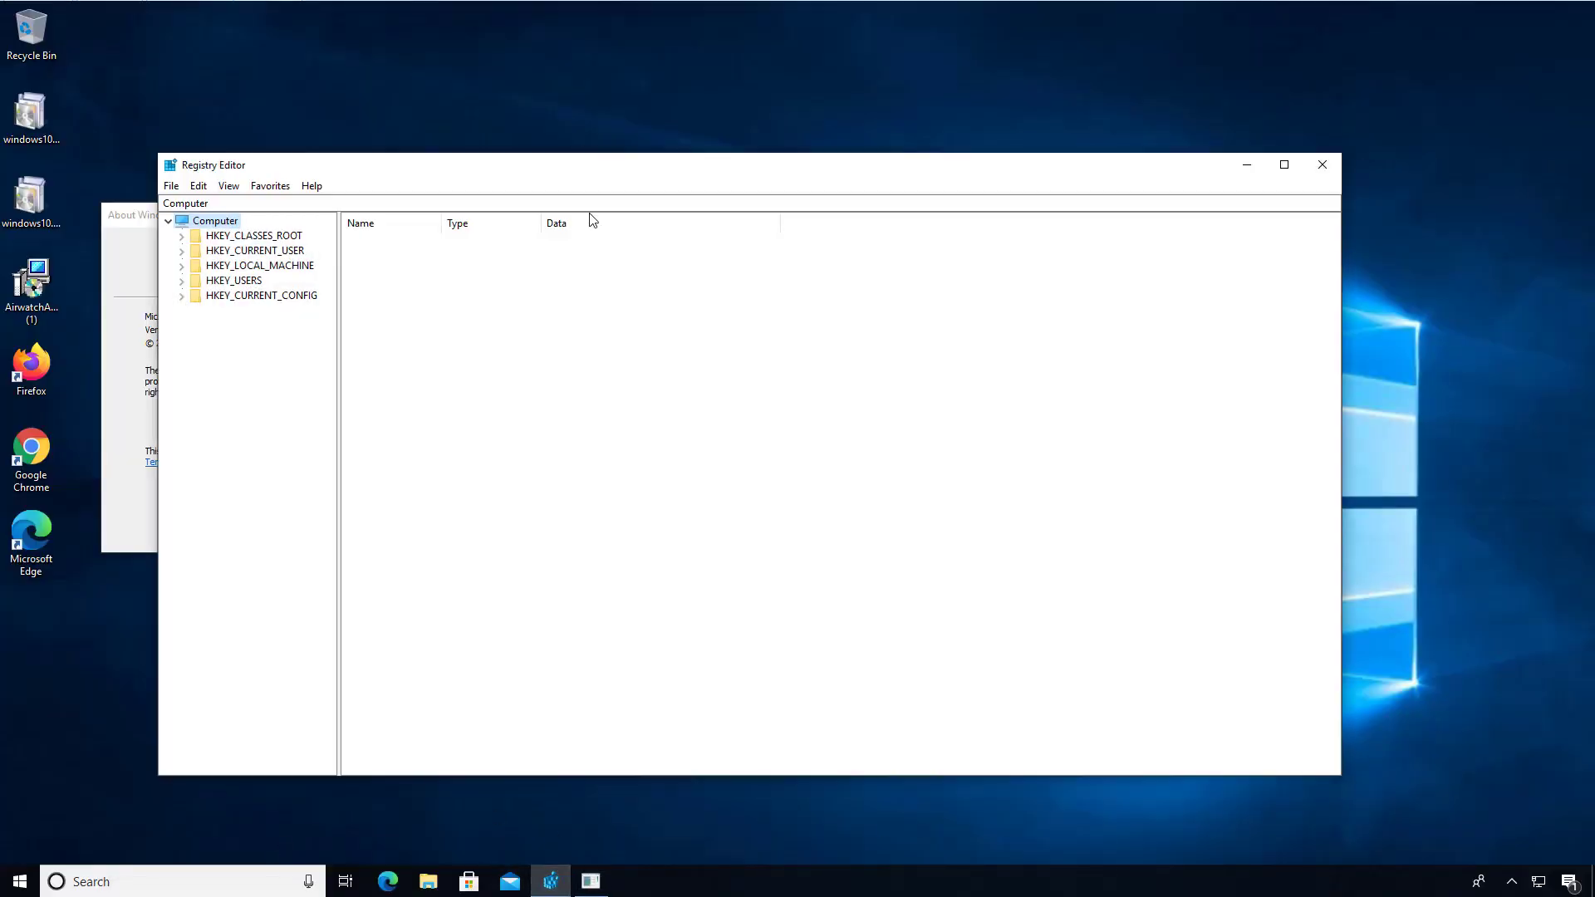
pyautogui.moveTo(583, 170); pyautogui.dragTo(810, 128)
pyautogui.doubleClick(486, 223)
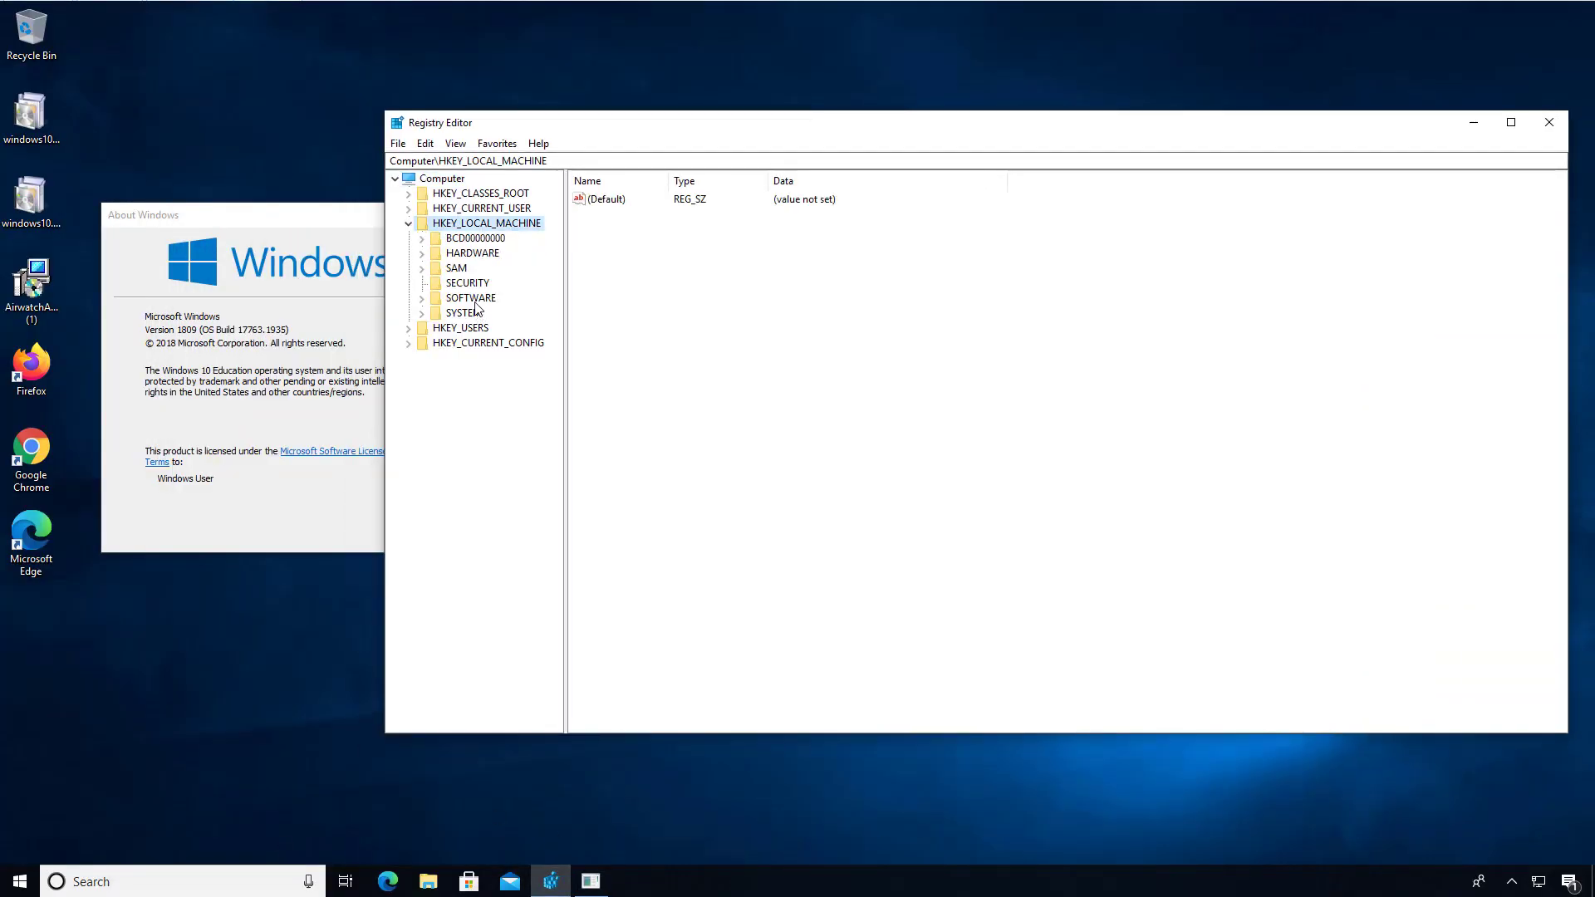
pyautogui.doubleClick(471, 297)
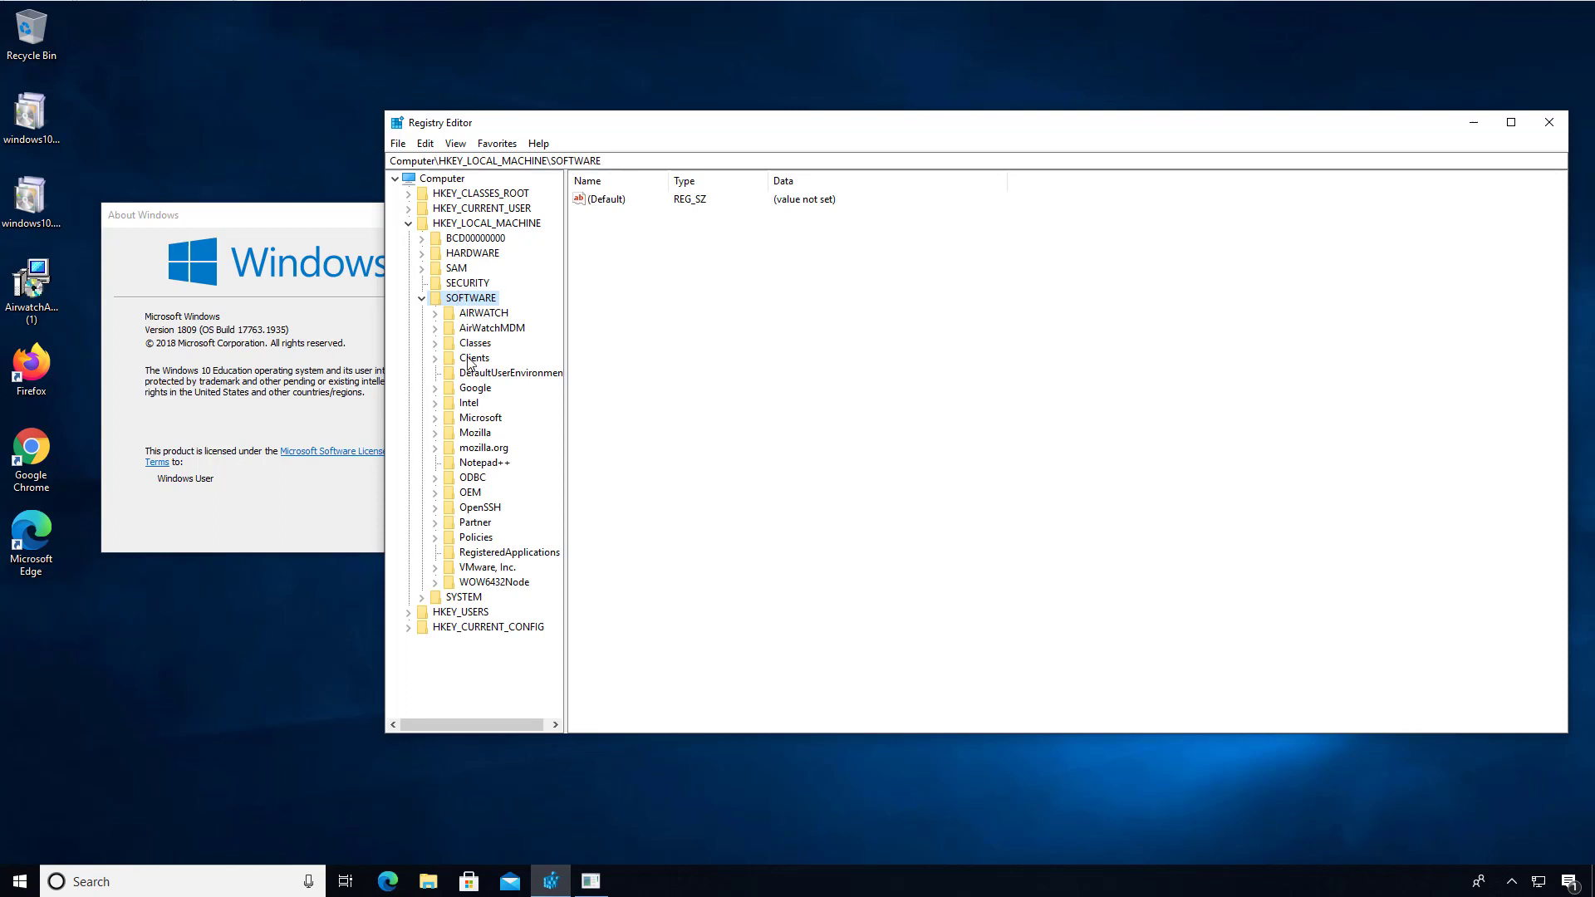
pyautogui.doubleClick(481, 418)
pyautogui.click(484, 493)
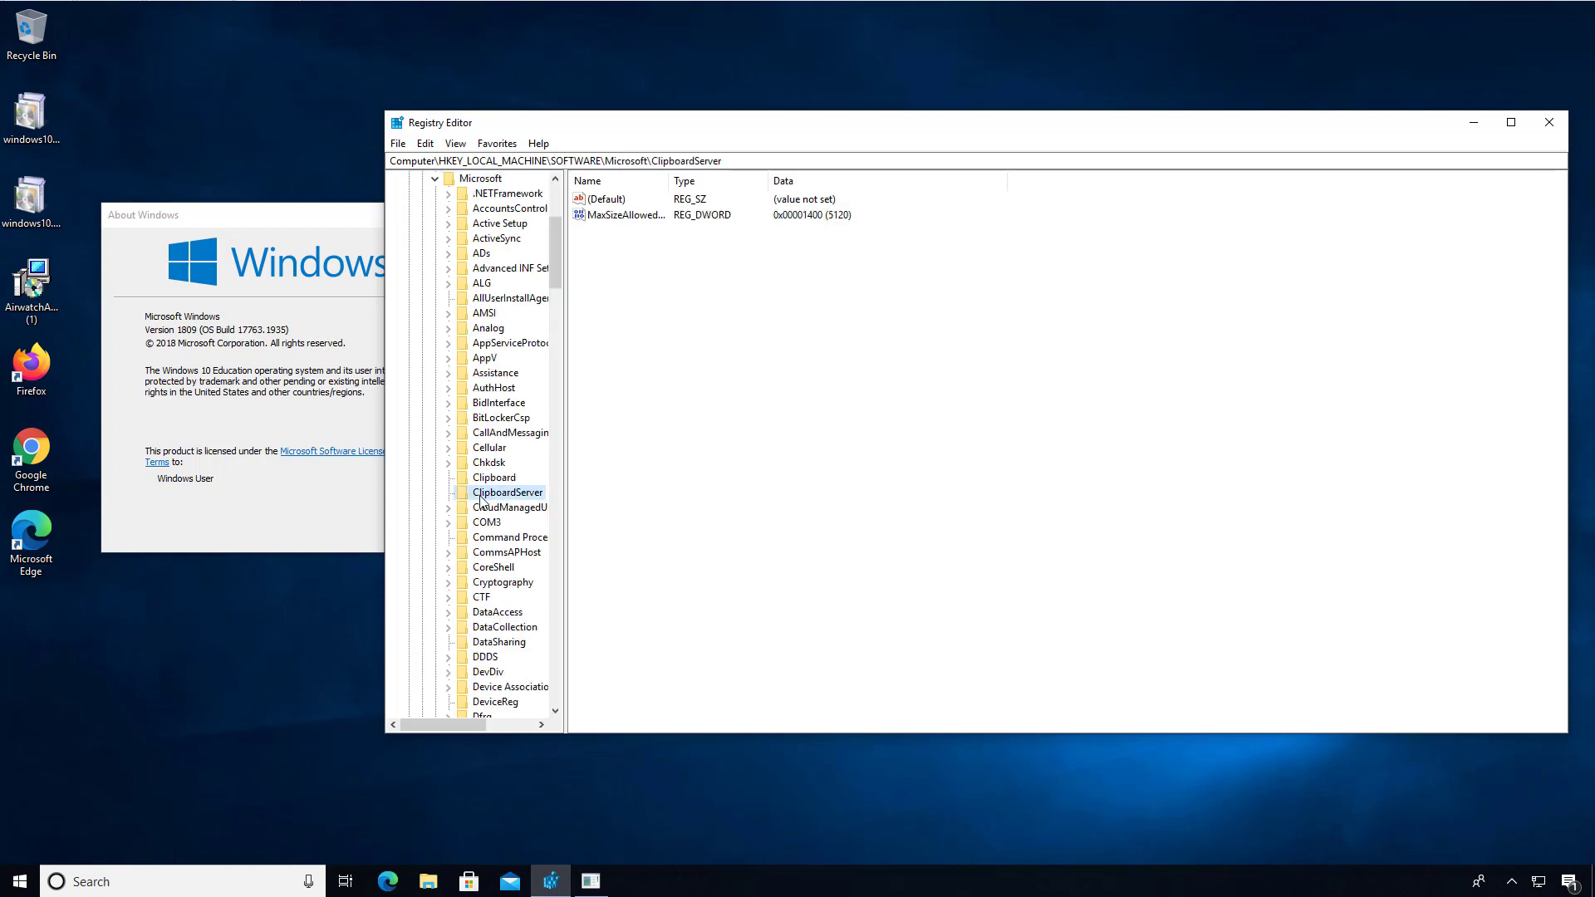
pyautogui.write('pol')
pyautogui.press('Right')
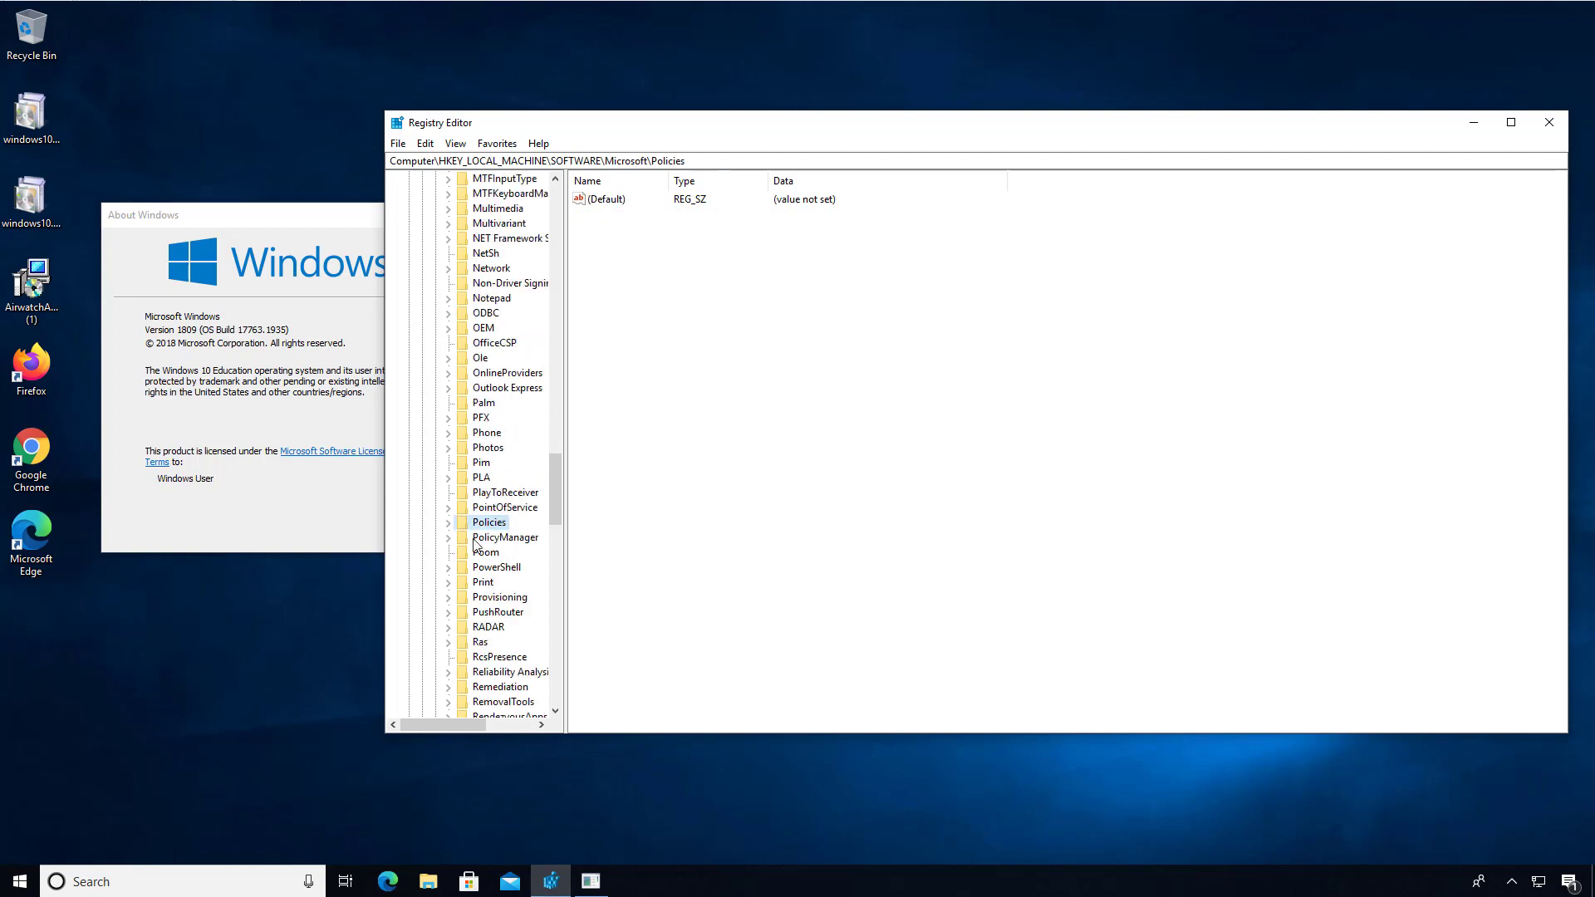
# - Open PolicyManager > current > device > Update, widening the Name column to read TargetReleaseVersion 20H2
pyautogui.click(449, 523)
pyautogui.doubleClick(465, 538)
pyautogui.doubleClick(498, 553)
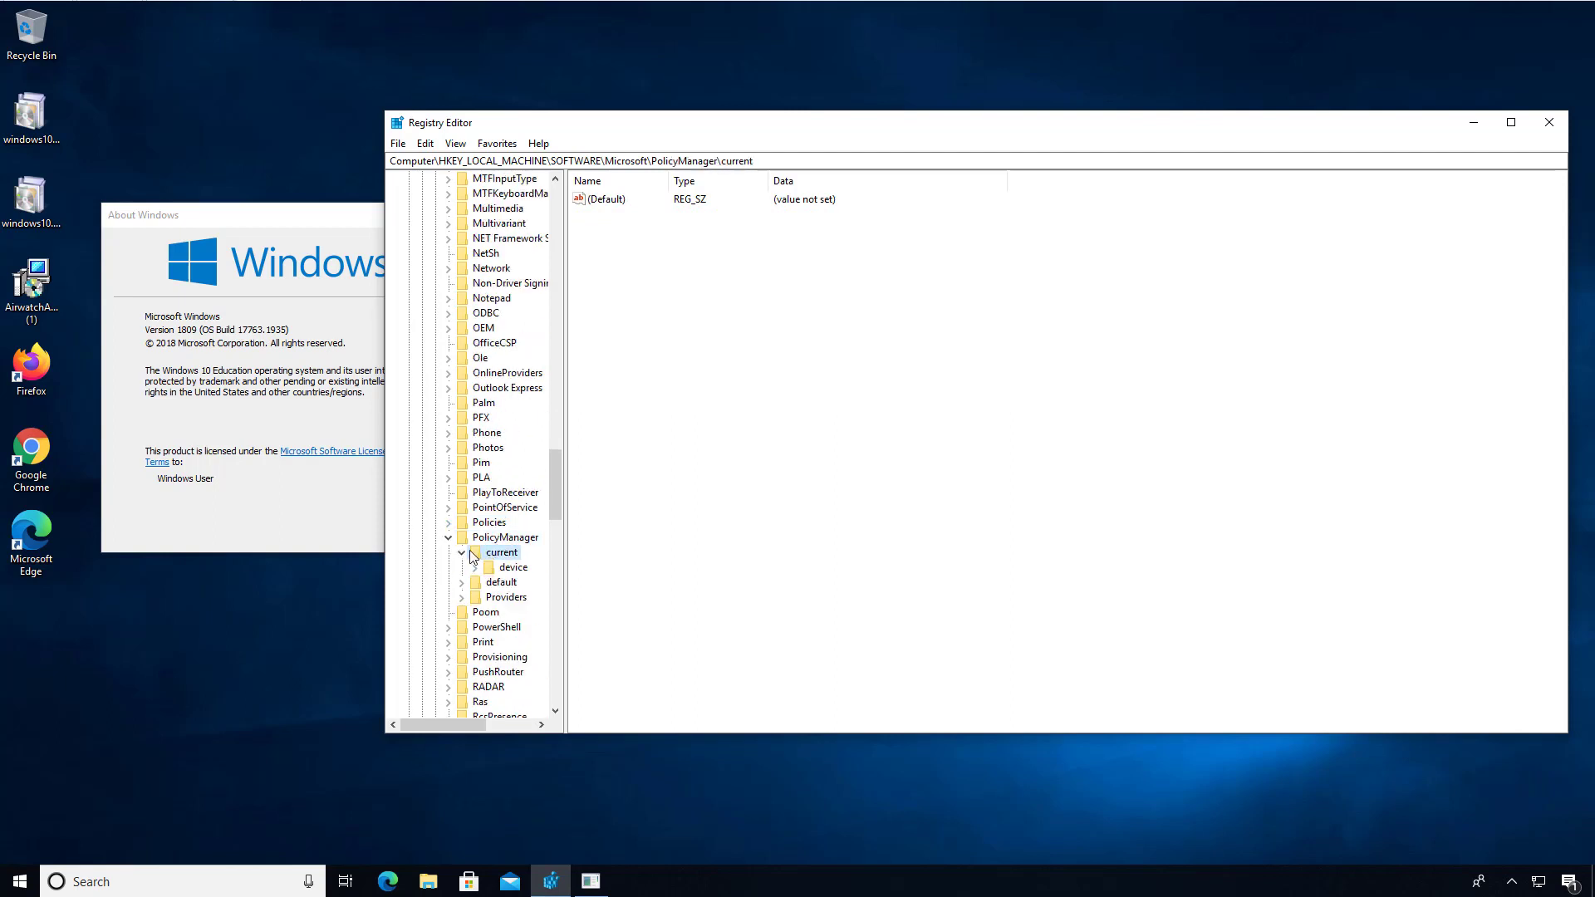
pyautogui.doubleClick(508, 567)
pyautogui.click(525, 628)
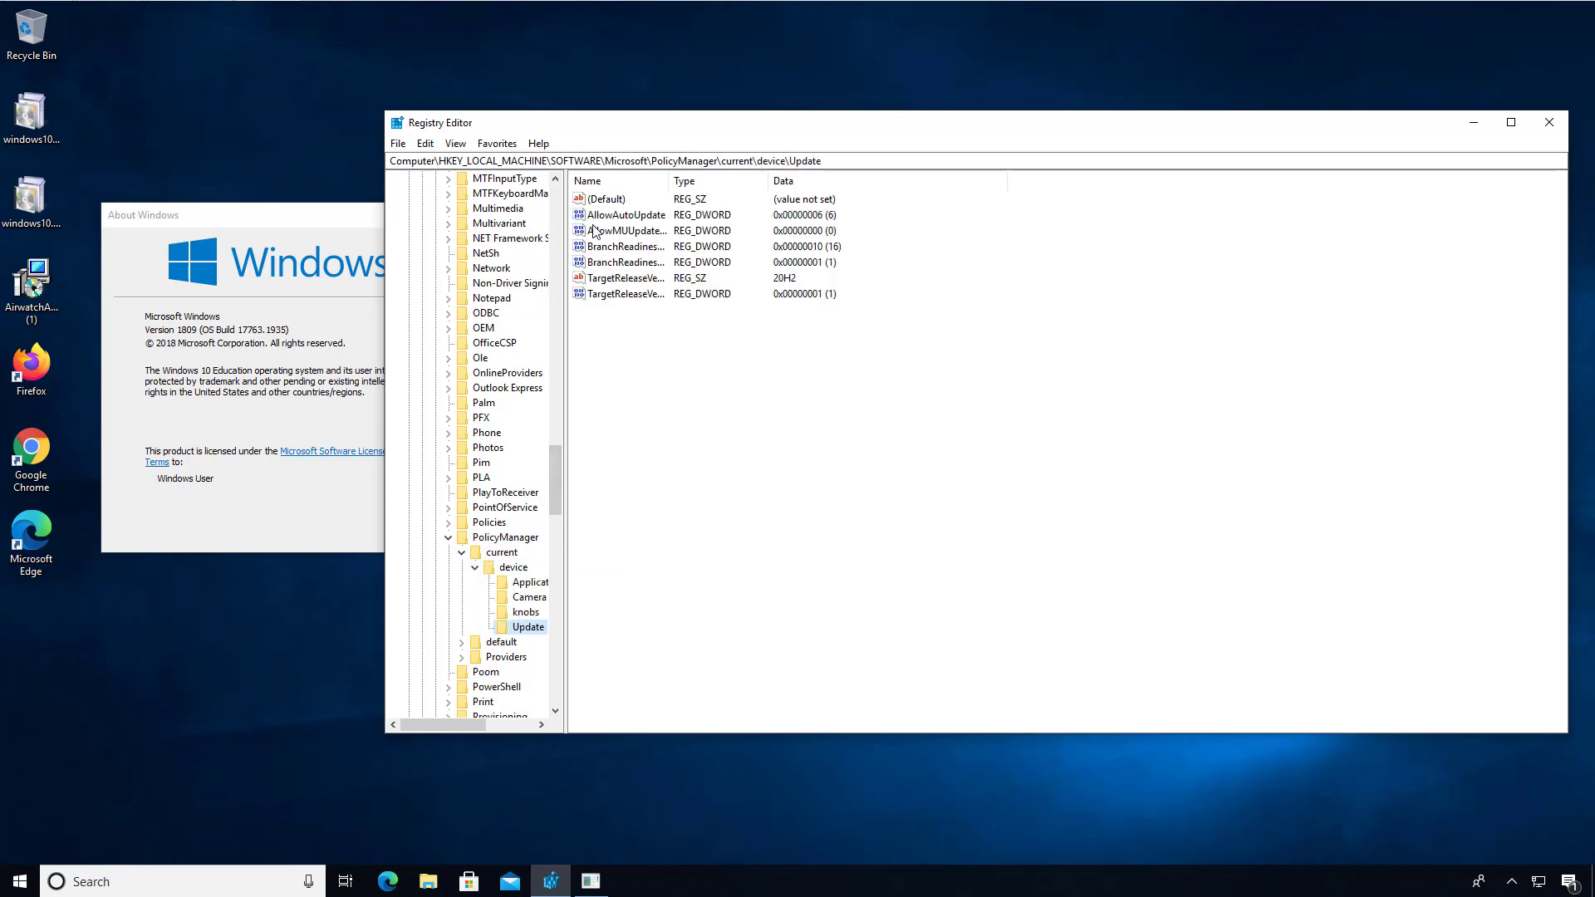
pyautogui.moveTo(669, 180); pyautogui.dragTo(816, 181)
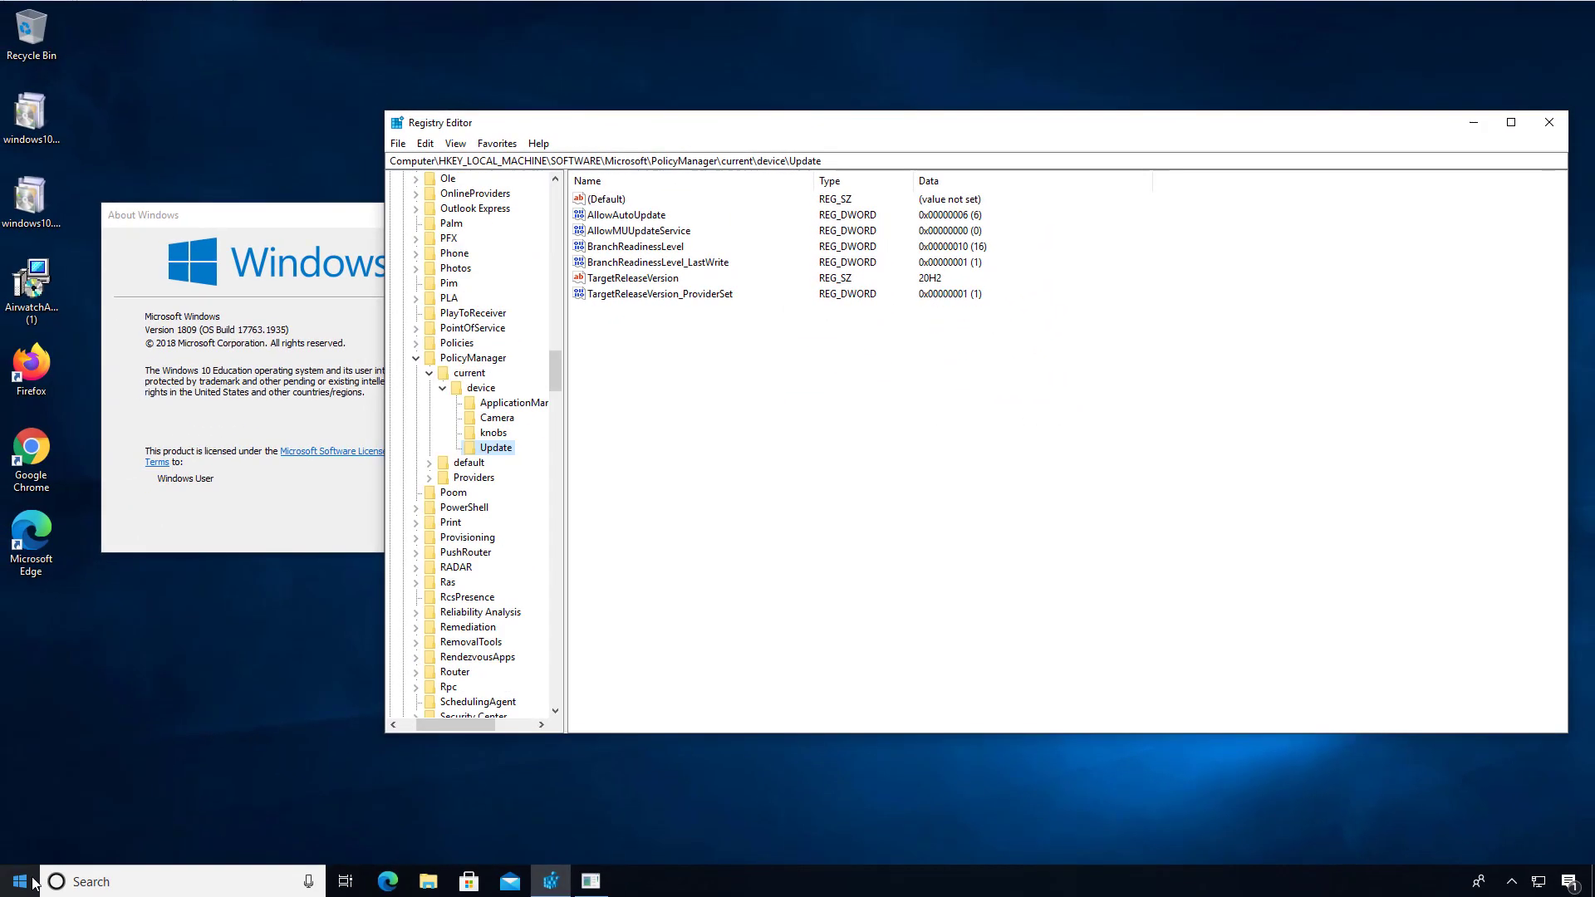
# - Go to Settings > Update & Security and check for updates
pyautogui.click(33, 882)
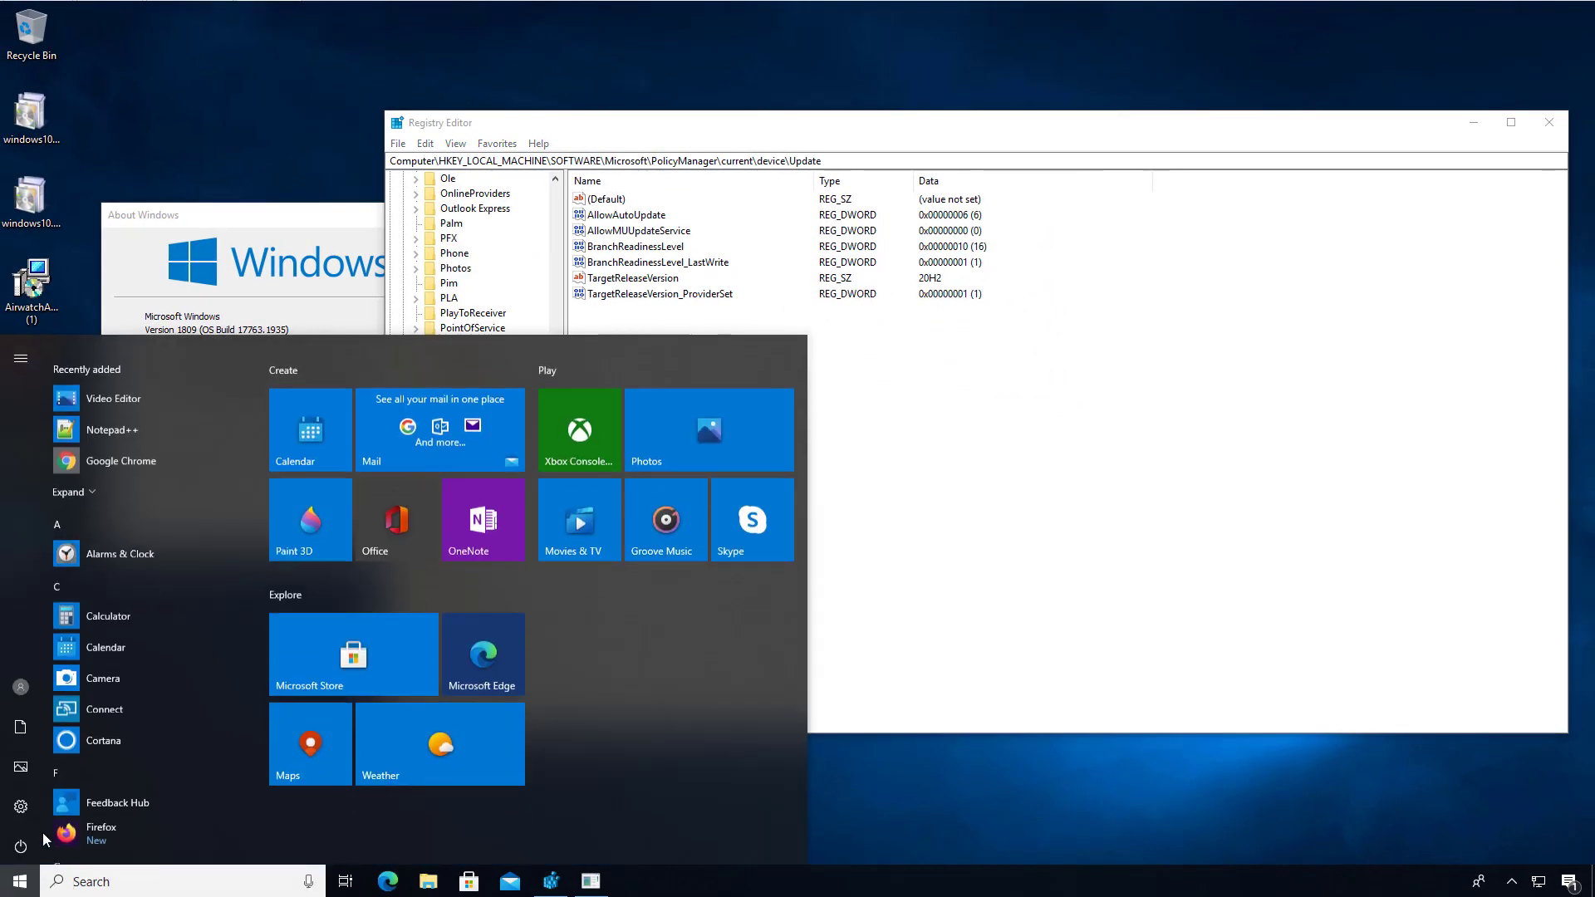
pyautogui.click(27, 814)
pyautogui.scroll(-3, 429, 497)
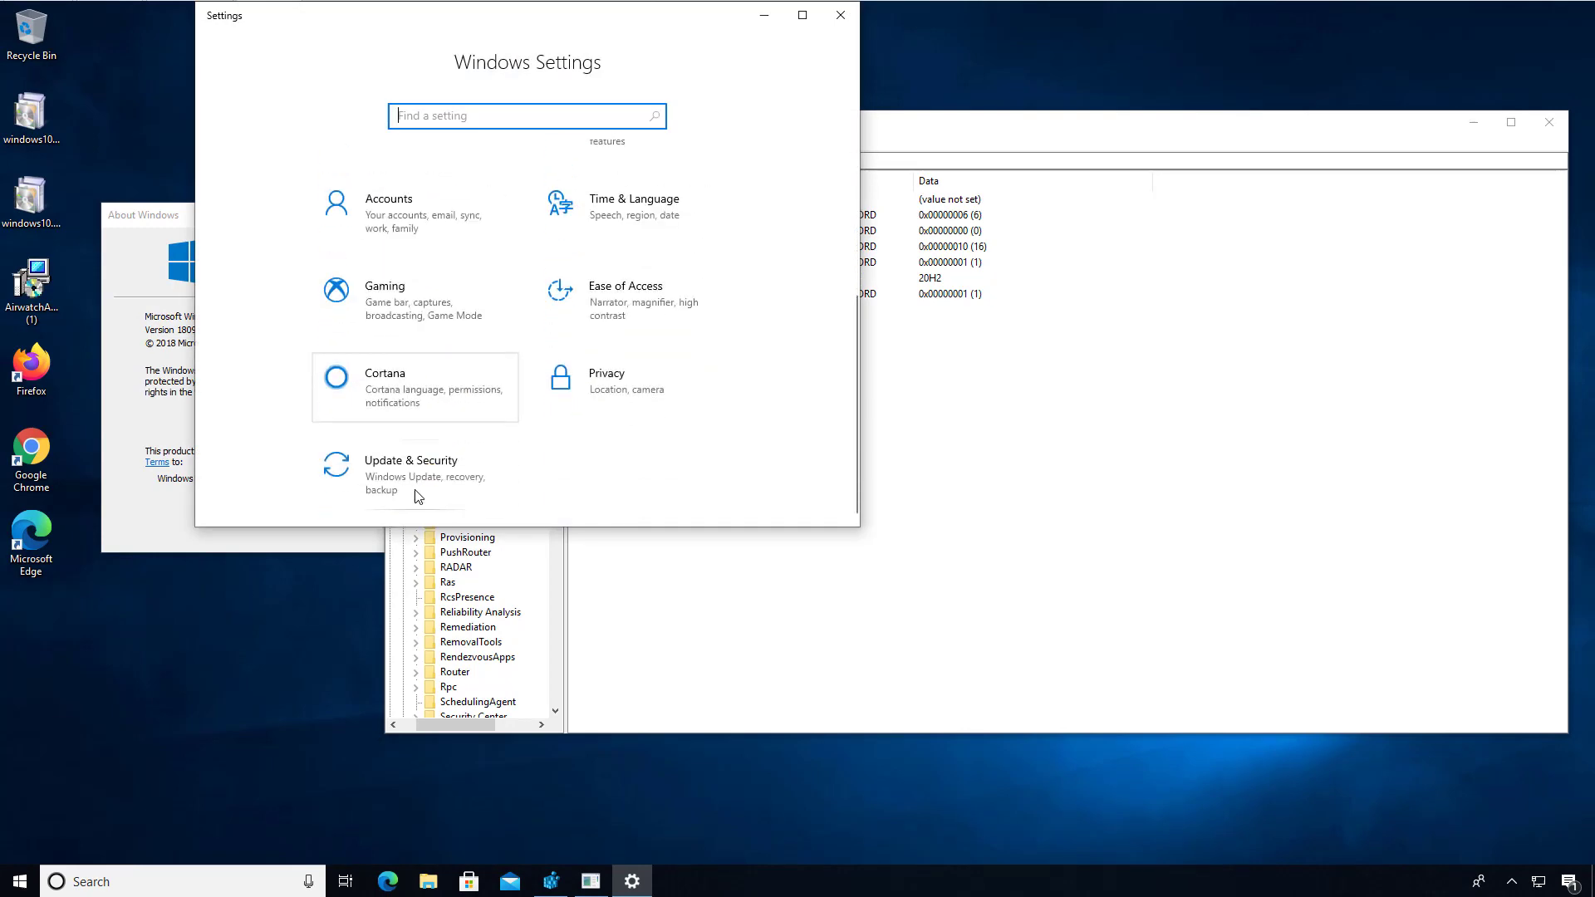
pyautogui.click(416, 495)
pyautogui.moveTo(497, 27); pyautogui.dragTo(355, 331)
pyautogui.click(397, 464)
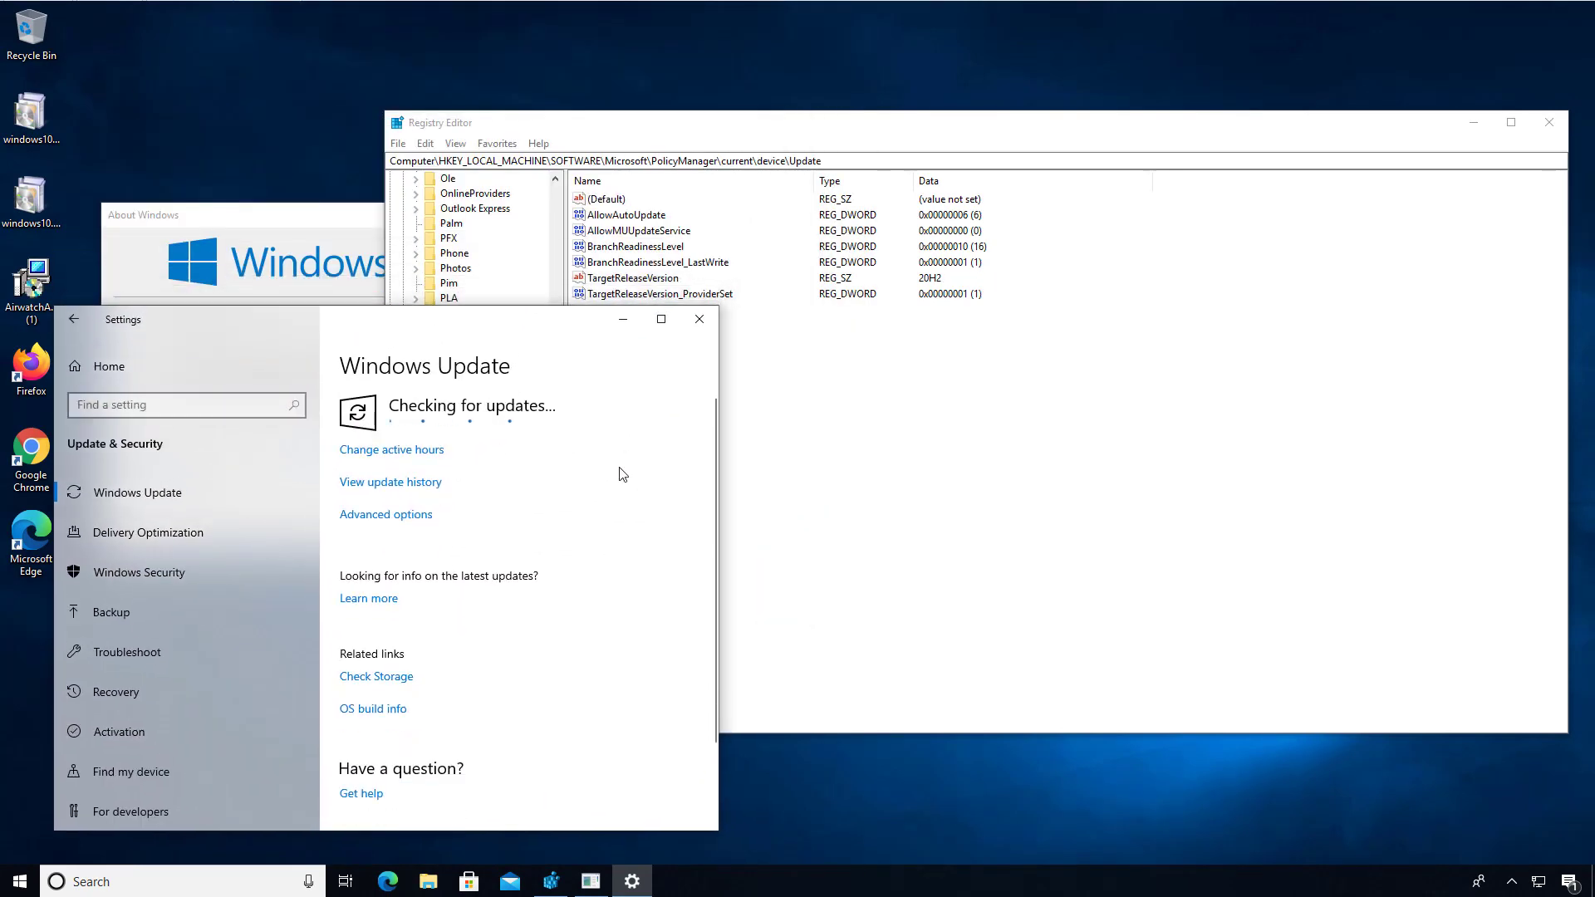